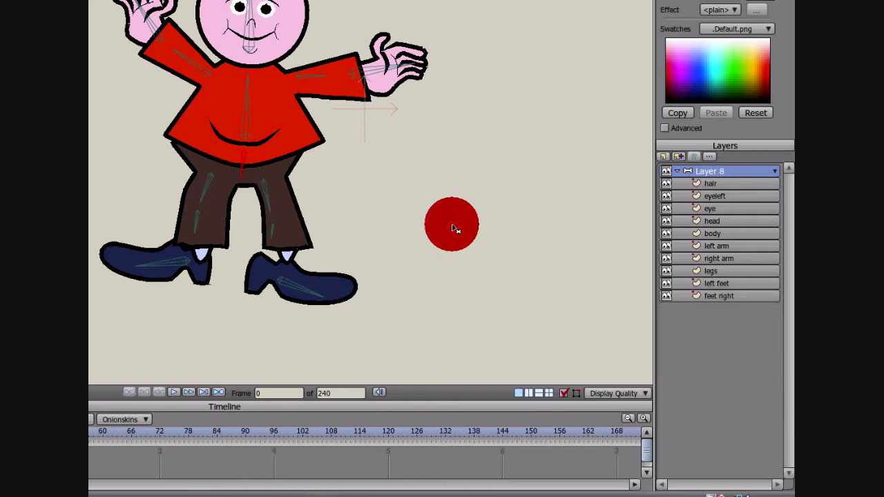
# On the legs layer, add a connecting line across the top of each trouser leg, from the outer hip point to the crotch corner.
pyautogui.click(728, 269)
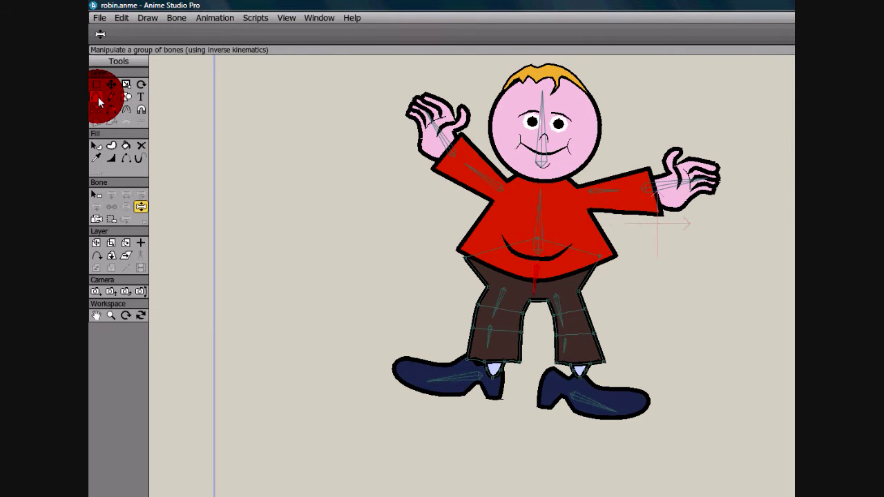
pyautogui.click(97, 97)
pyautogui.scroll(3, 482, 311)
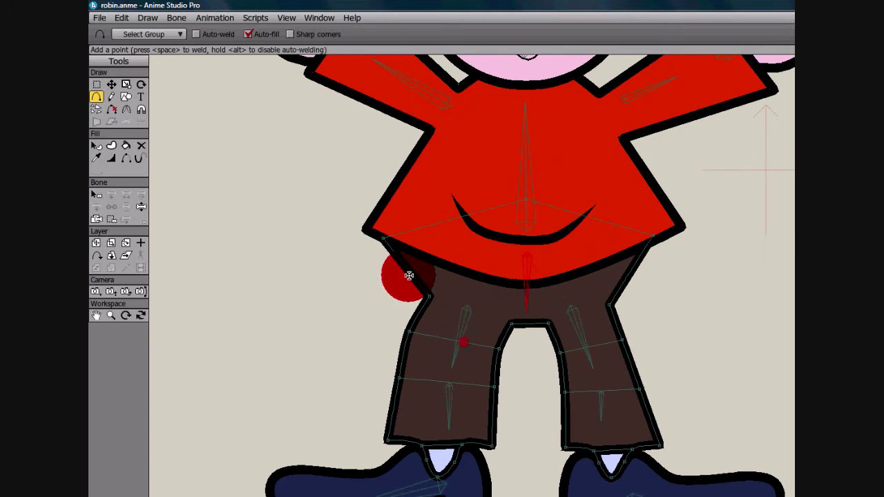
pyautogui.moveTo(428, 295); pyautogui.dragTo(501, 311)
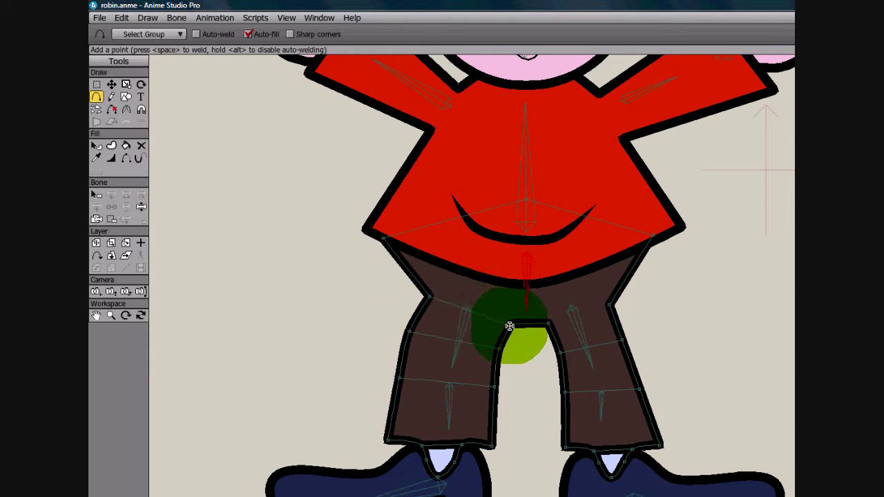
pyautogui.click(511, 325)
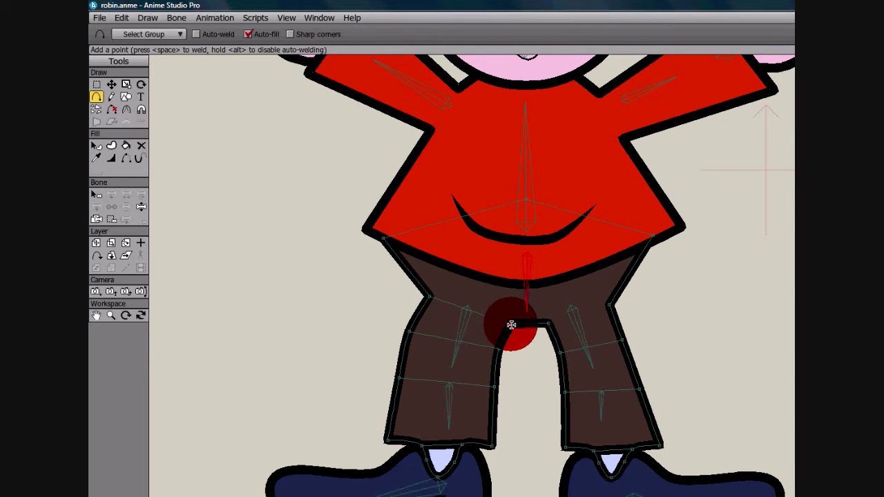
pyautogui.click(552, 325)
pyautogui.moveTo(548, 323); pyautogui.dragTo(525, 361)
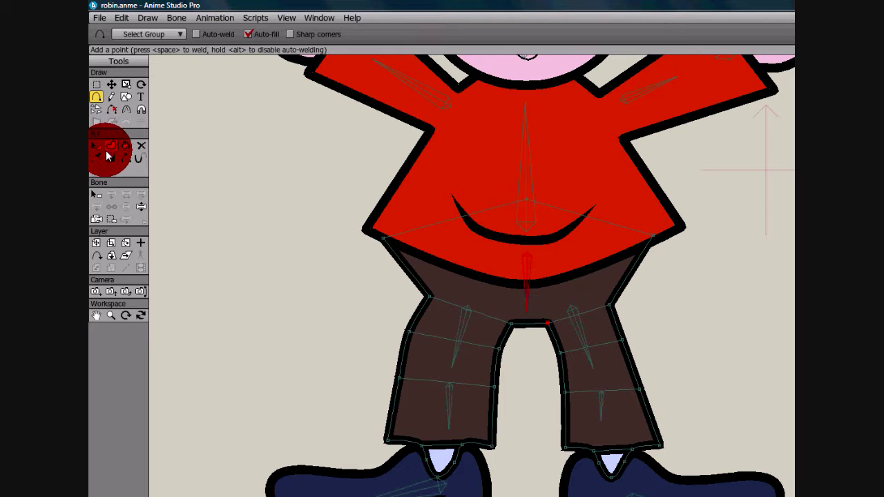
# Create a filled shape from the hip region of the trousers, between the waist and the two upper leg lines.
pyautogui.click(99, 156)
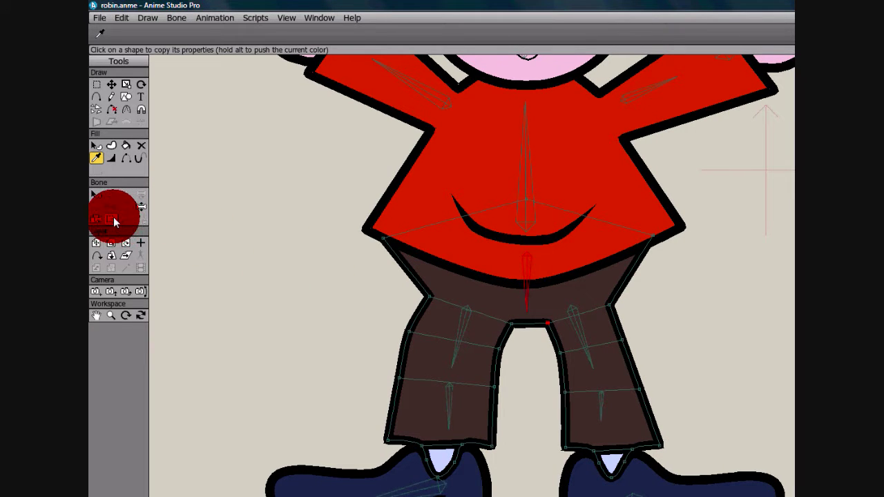
pyautogui.click(111, 145)
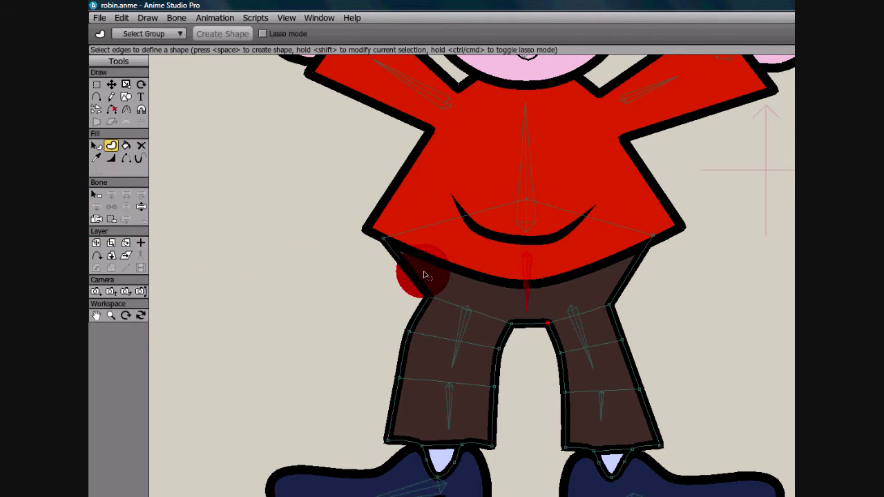
pyautogui.click(344, 167)
pyautogui.moveTo(337, 164); pyautogui.dragTo(693, 329)
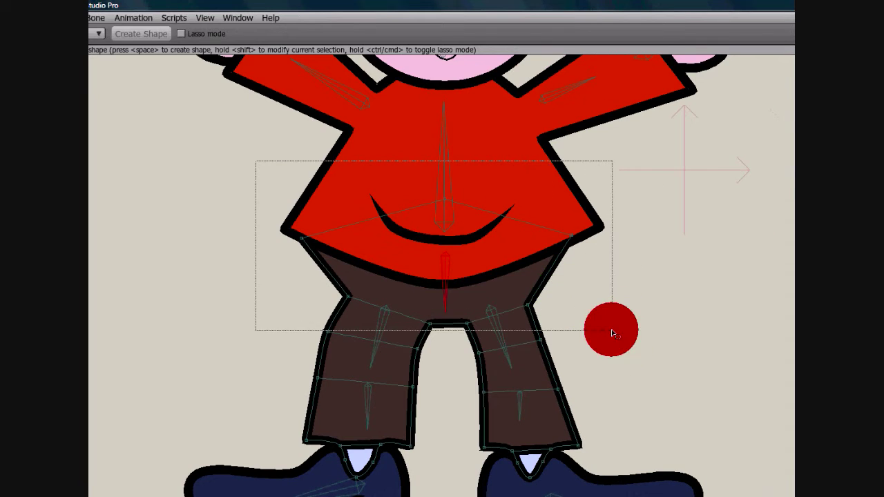
pyautogui.moveTo(611, 334); pyautogui.dragTo(615, 332)
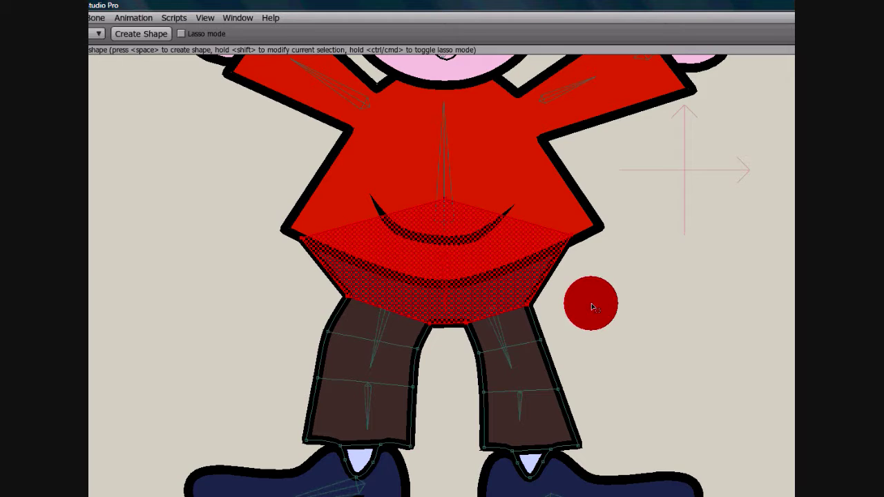
pyautogui.click(580, 308)
# Create filled shapes for the uppermost section of both trouser legs.
pyautogui.moveTo(285, 277); pyautogui.dragTo(442, 357)
pyautogui.moveTo(449, 301); pyautogui.dragTo(562, 365)
pyautogui.click(481, 347)
pyautogui.moveTo(469, 342); pyautogui.dragTo(582, 405)
pyautogui.moveTo(457, 332); pyautogui.dragTo(514, 328)
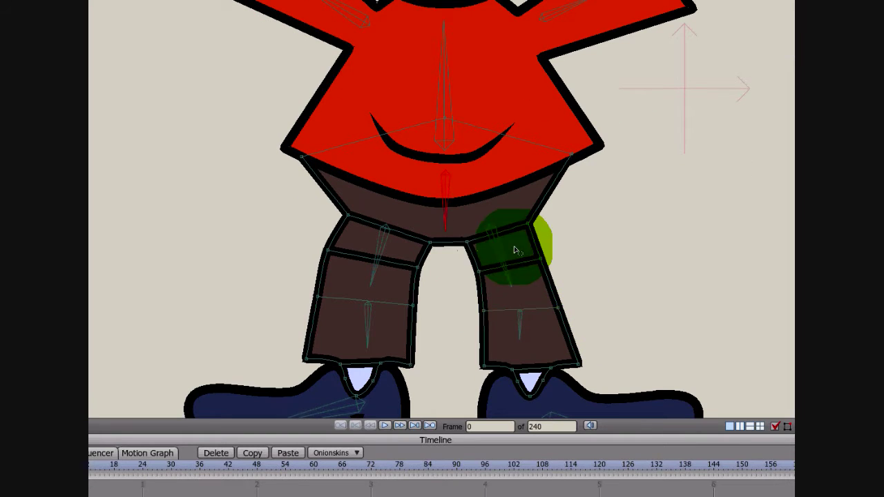
# Create separate filled shapes for the middle and lower sections of the right-hand trouser leg.
pyautogui.moveTo(514, 250); pyautogui.dragTo(582, 319)
pyautogui.press('space')
pyautogui.moveTo(455, 297); pyautogui.dragTo(599, 378)
pyautogui.press('space')
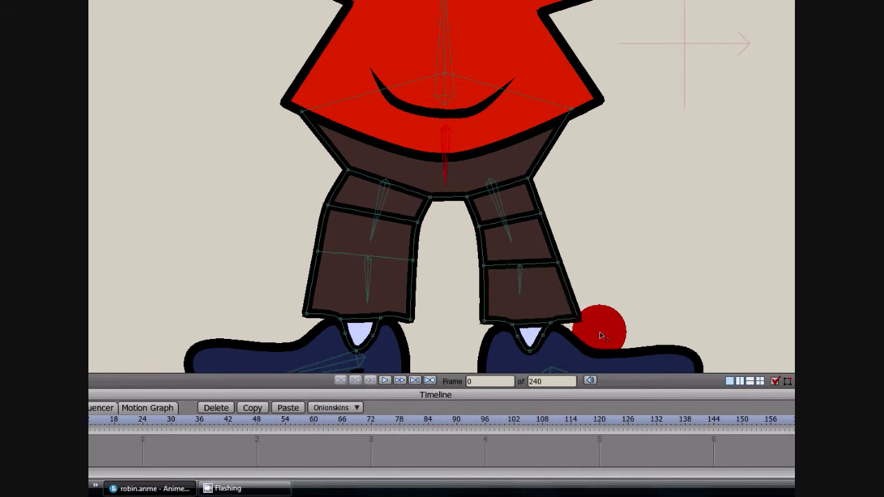
# Create filled shapes for the small sock areas between the trouser hems and both shoes.
pyautogui.moveTo(501, 316); pyautogui.dragTo(567, 357)
pyautogui.press('space')
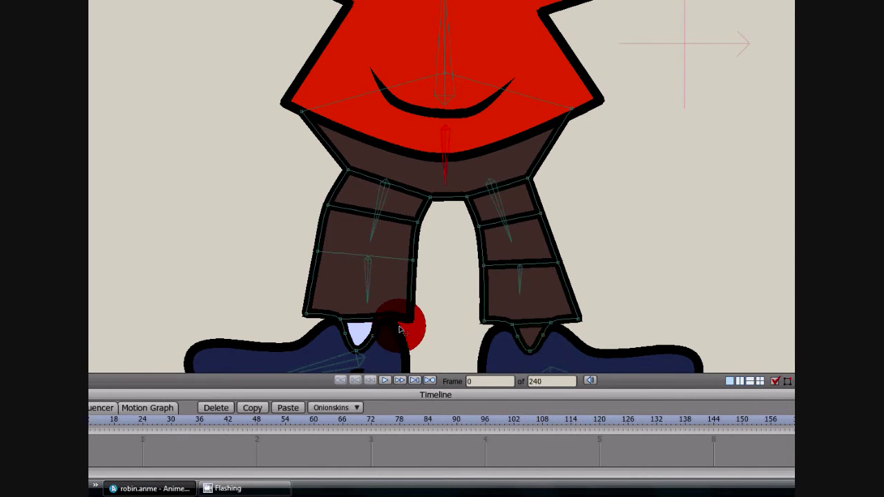
pyautogui.moveTo(328, 299); pyautogui.dragTo(390, 356)
pyautogui.press('space')
# Create filled shapes for the lower, middle and upper sections of the left-hand trouser leg.
pyautogui.moveTo(274, 234); pyautogui.dragTo(429, 328)
pyautogui.press('space')
pyautogui.moveTo(313, 198); pyautogui.dragTo(423, 279)
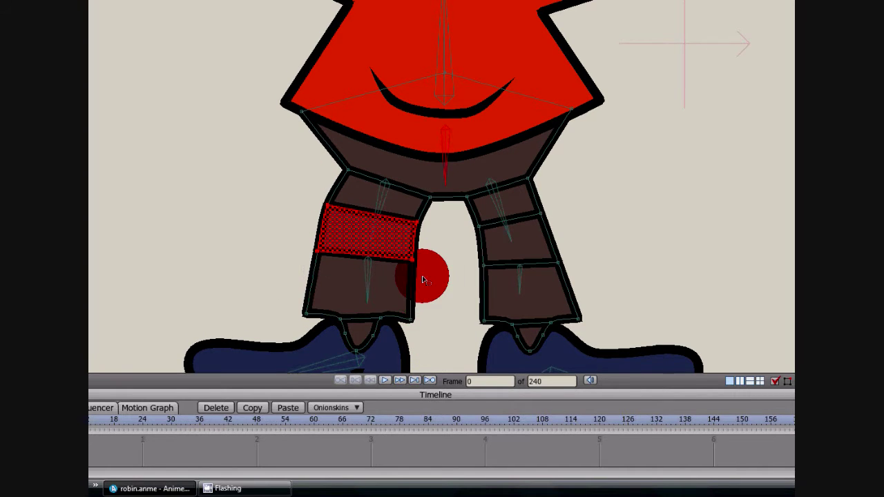
pyautogui.moveTo(299, 154); pyautogui.dragTo(435, 233)
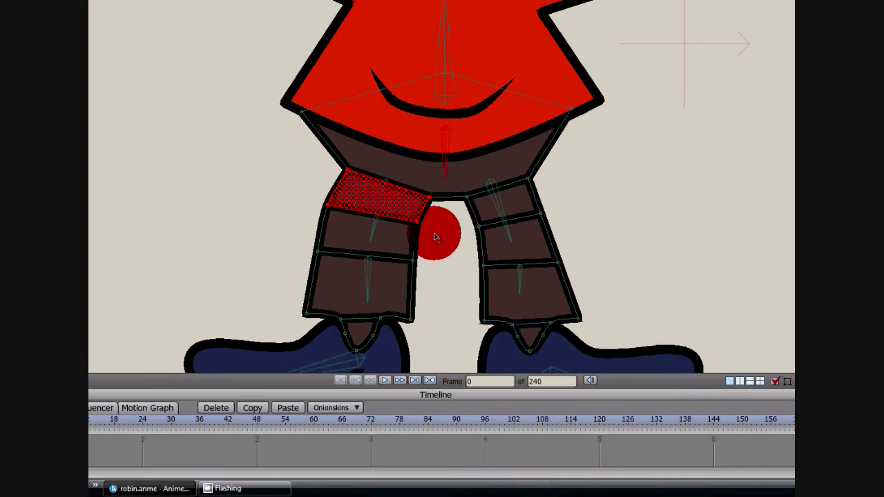
pyautogui.press('space')
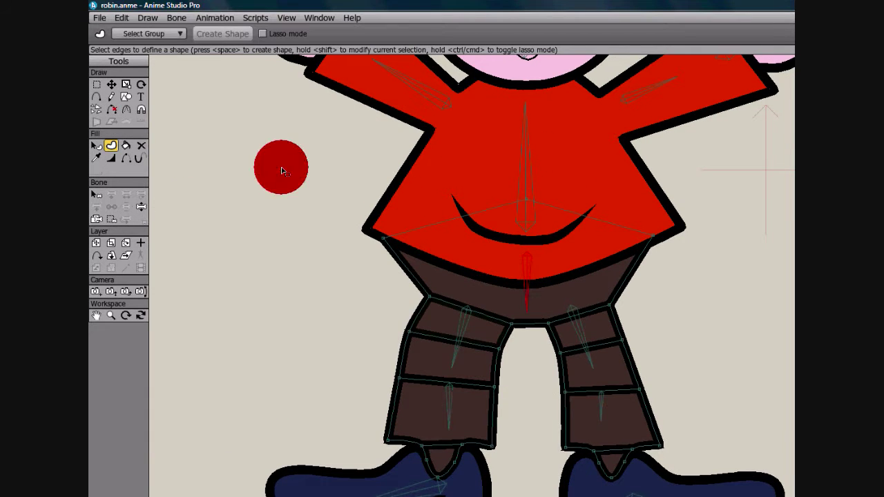
# Hide the dividing edges that run across both trouser legs, keeping only the outer outlines visible.
pyautogui.click(127, 159)
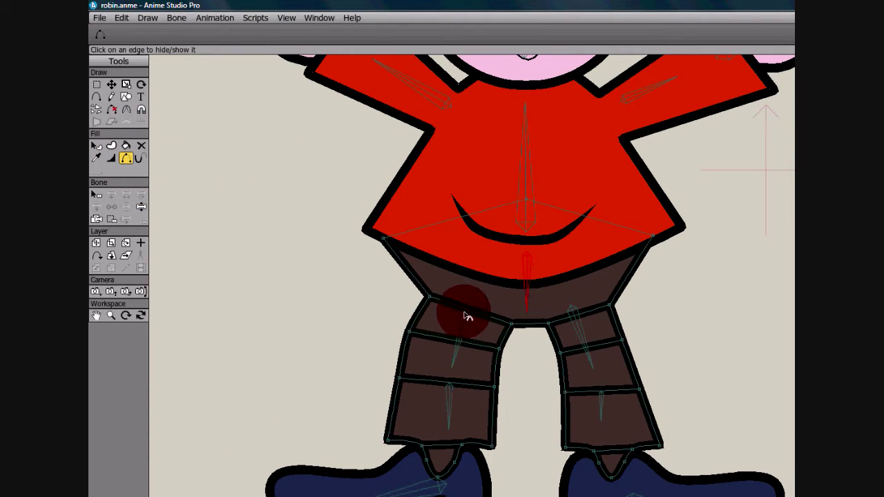
pyautogui.click(474, 344)
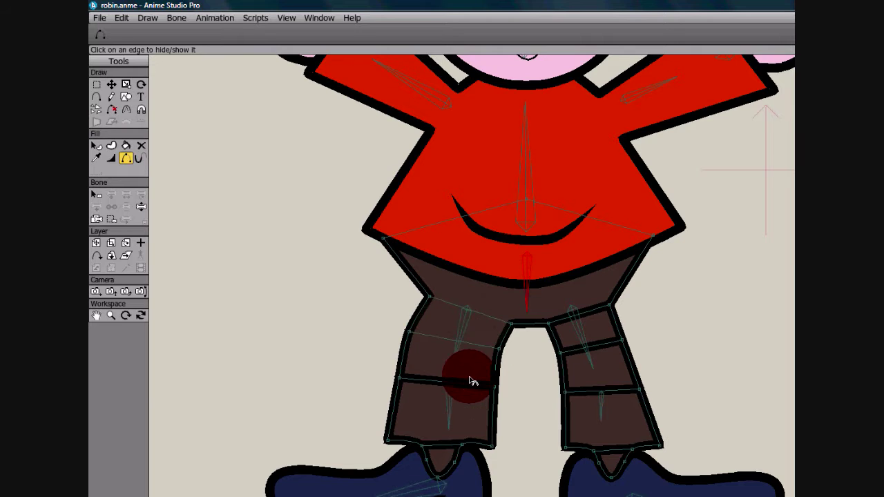
pyautogui.click(471, 386)
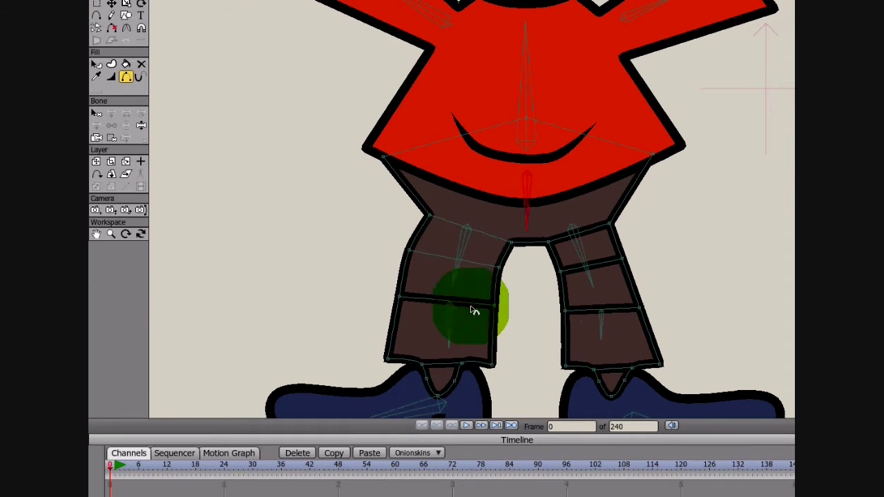
pyautogui.click(586, 310)
pyautogui.click(584, 261)
pyautogui.click(587, 230)
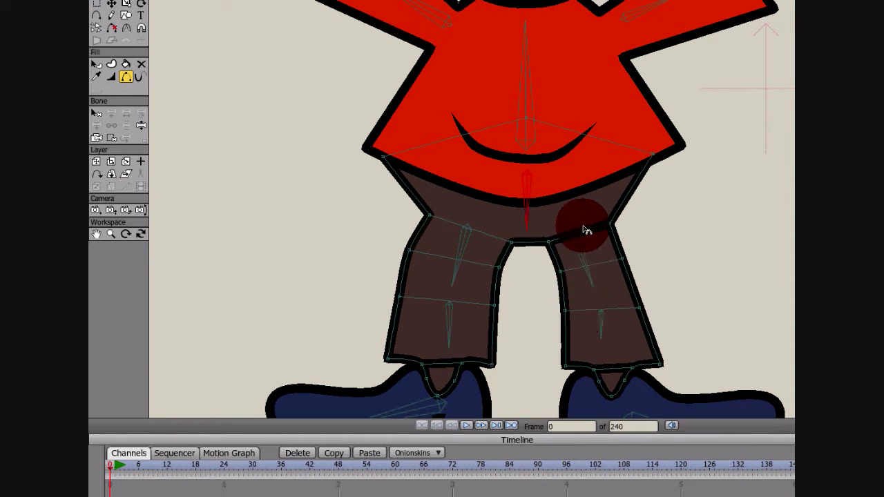
pyautogui.click(528, 190)
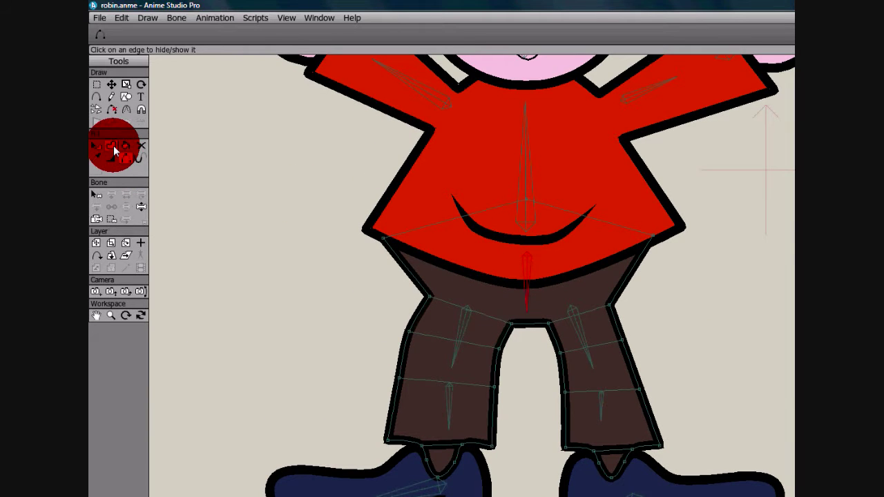
# Fill the sock areas above both shoes with a pale lavender color using the Paint Bucket.
pyautogui.click(125, 146)
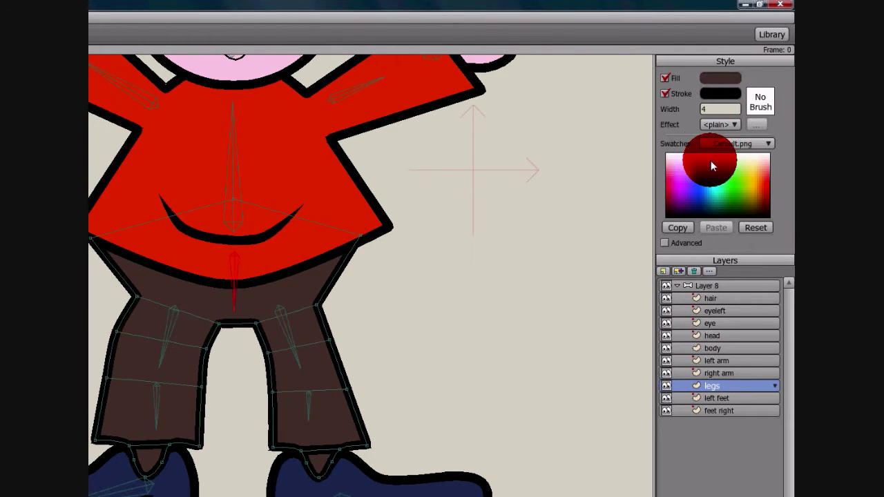
pyautogui.click(694, 157)
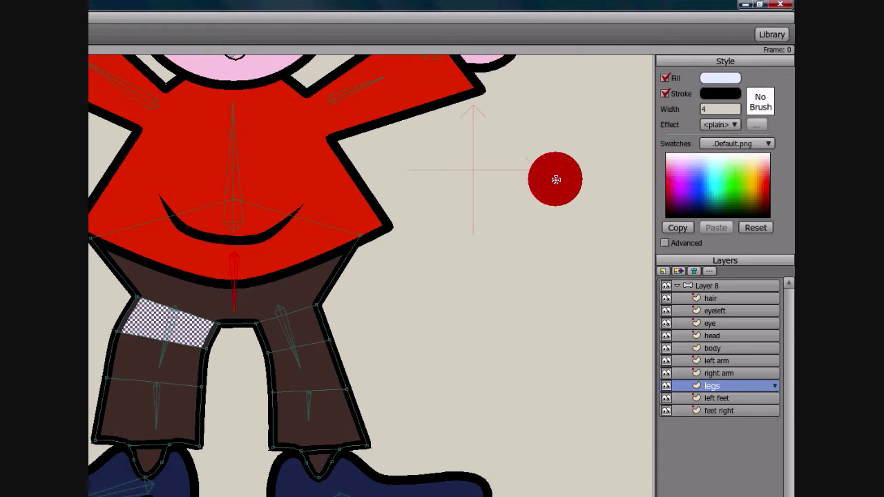
pyautogui.hotkey('ctrl', 'z')
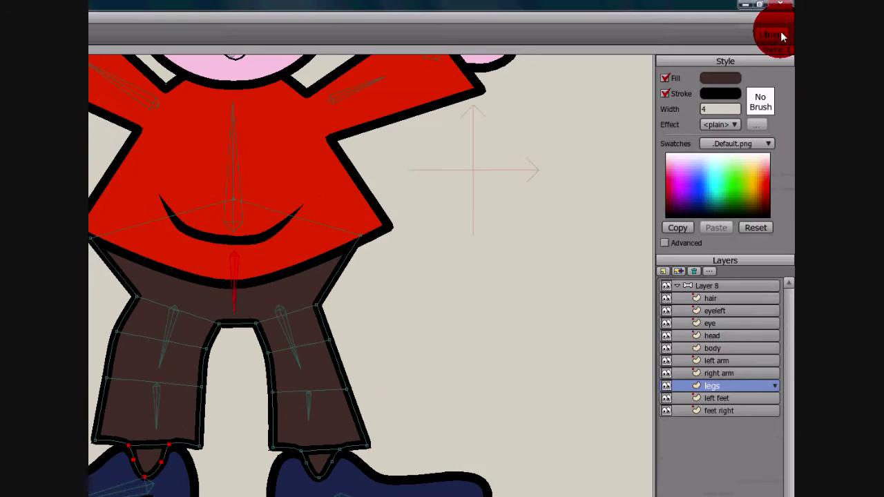
pyautogui.moveTo(724, 76); pyautogui.dragTo(714, 161)
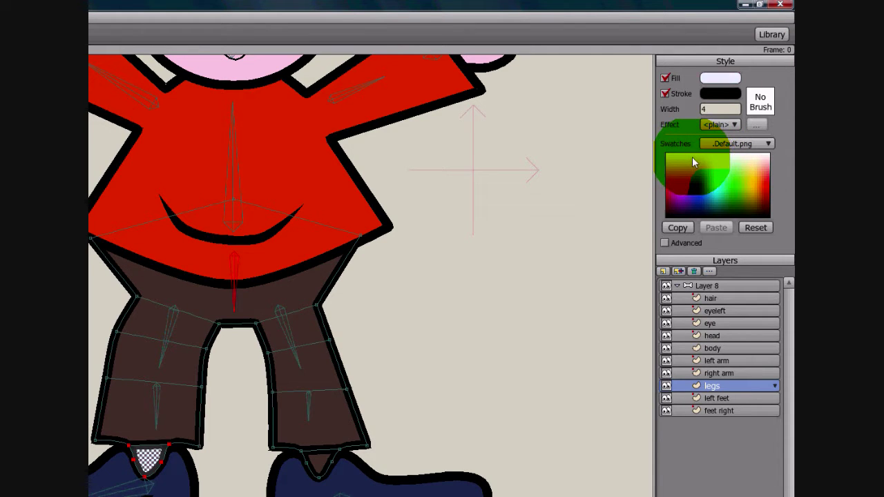
pyautogui.moveTo(691, 157); pyautogui.dragTo(694, 162)
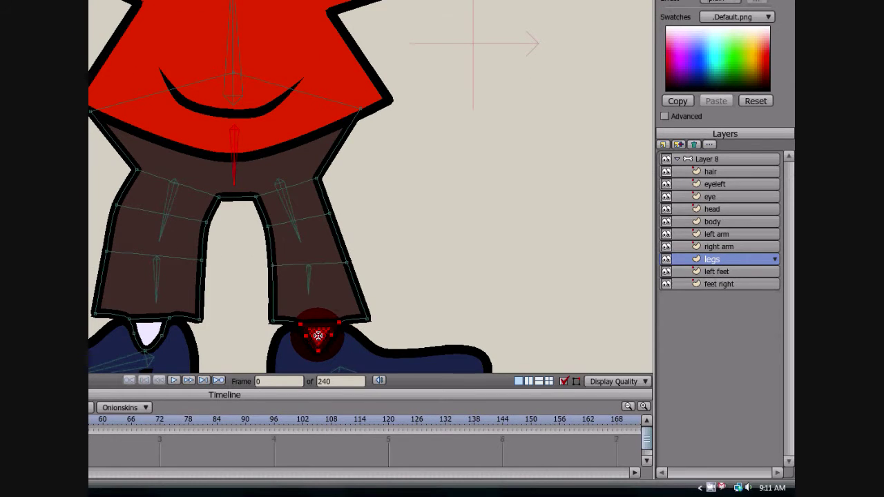
pyautogui.click(444, 263)
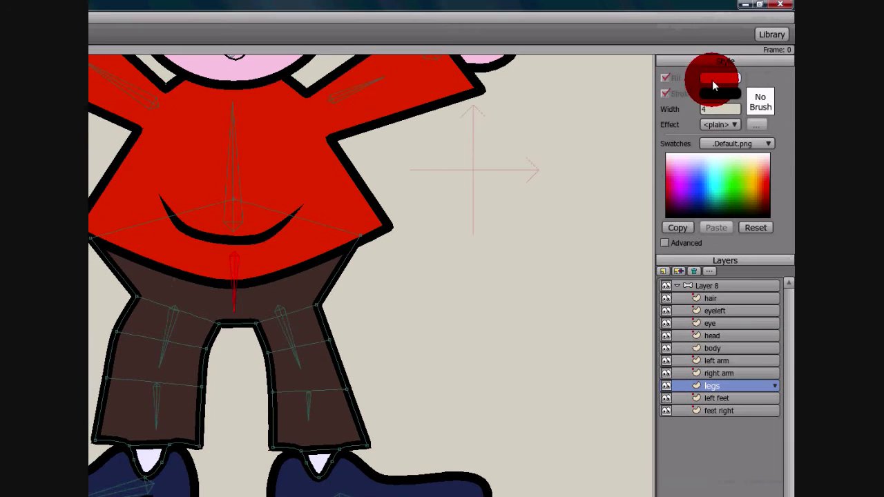
# Set the fill color to grey B5B4B6 (red 181, green 180, blue 182) and apply it to both sock areas.
pyautogui.click(714, 33)
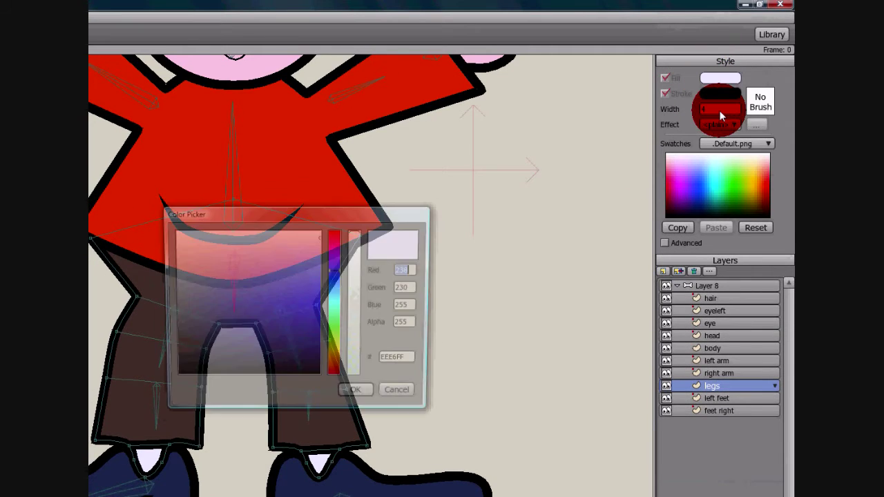
pyautogui.moveTo(309, 251); pyautogui.dragTo(176, 274)
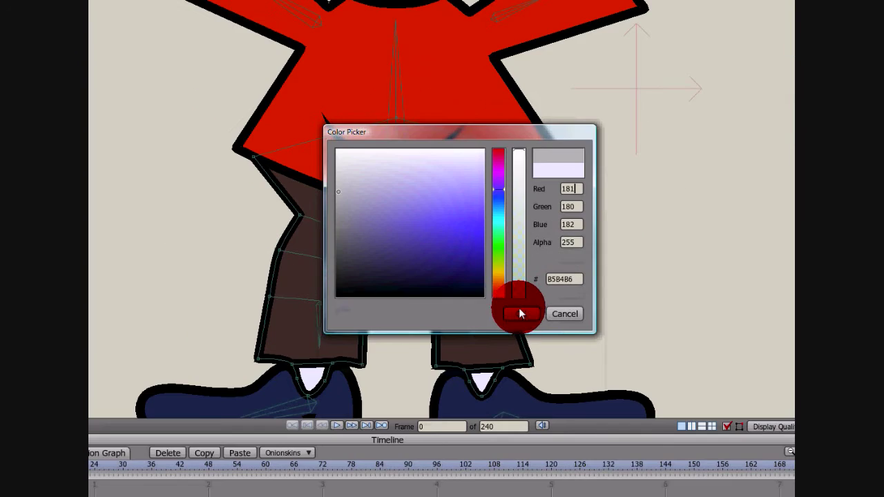
pyautogui.click(520, 395)
pyautogui.click(311, 333)
pyautogui.click(599, 171)
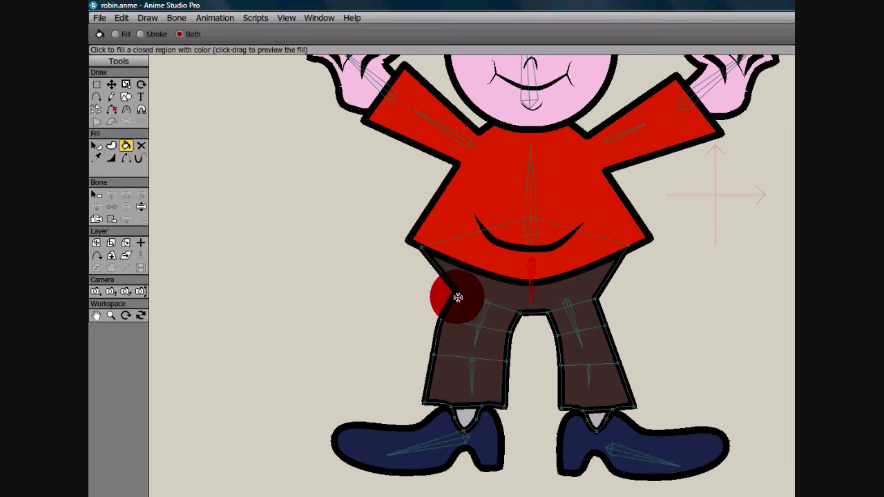
# Render the current frame to check the character's trousers and socks, and close the preview.
pyautogui.scroll(1, 466, 303)
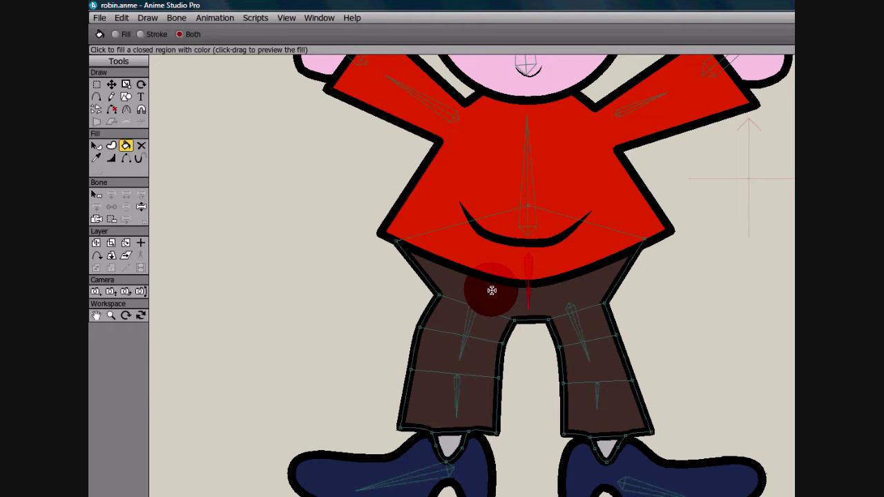
pyautogui.hotkey('ctrl', 'r')
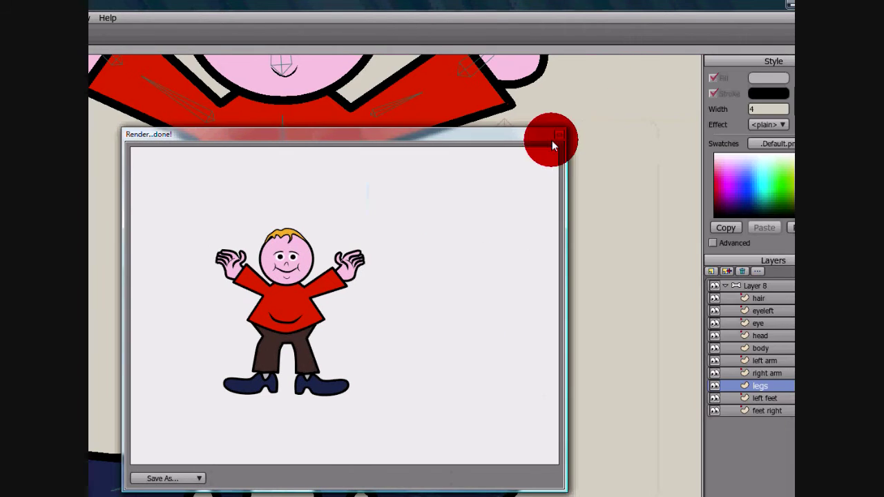
pyautogui.click(558, 134)
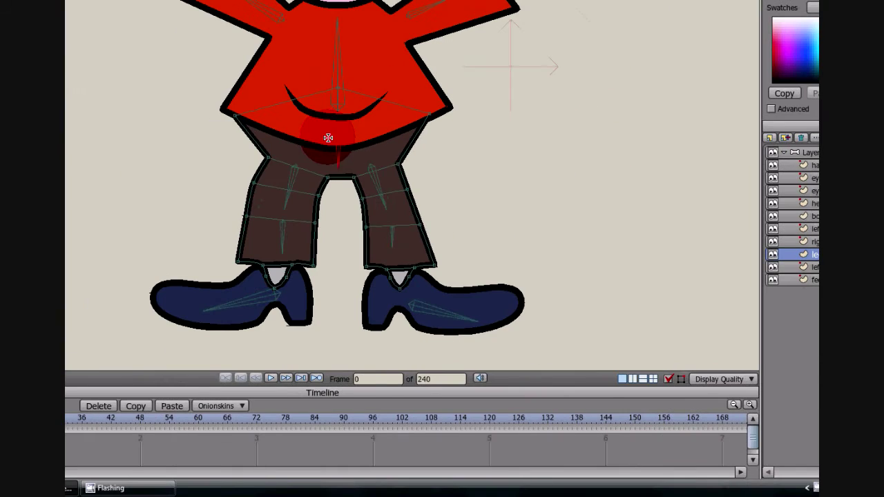
pyautogui.scroll(2, 322, 127)
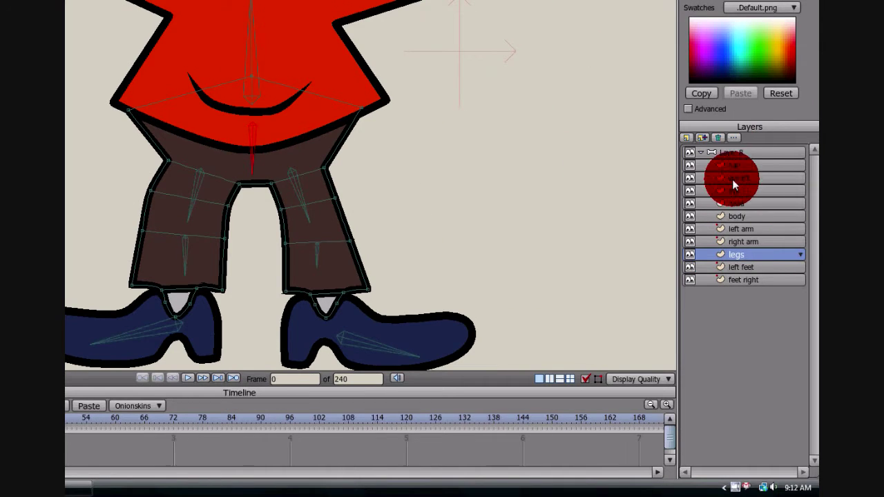
pyautogui.click(478, 164)
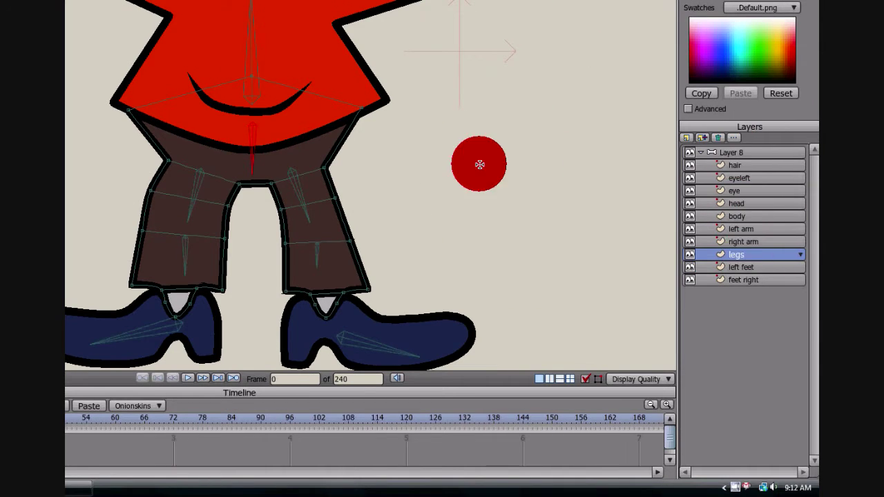
pyautogui.click(69, 178)
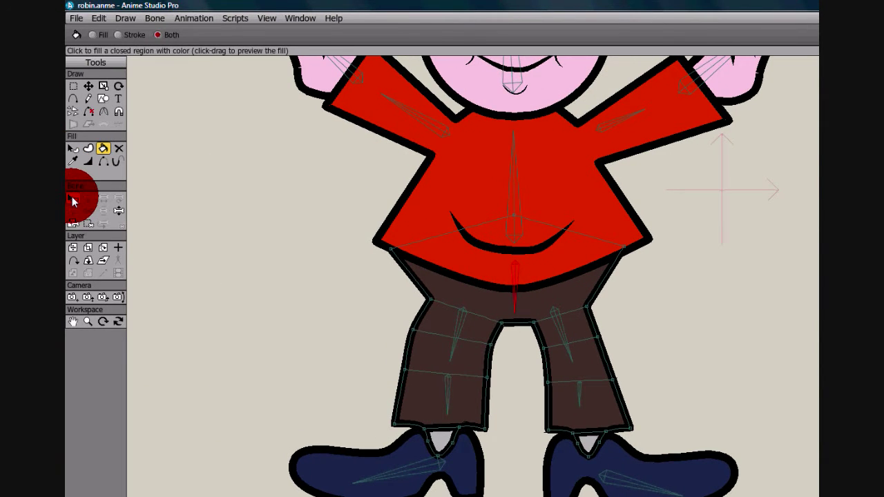
# Bind the trousers' waist, hip and crotch points to the hip bone, excluding the outer thigh point on the left leg.
pyautogui.click(509, 269)
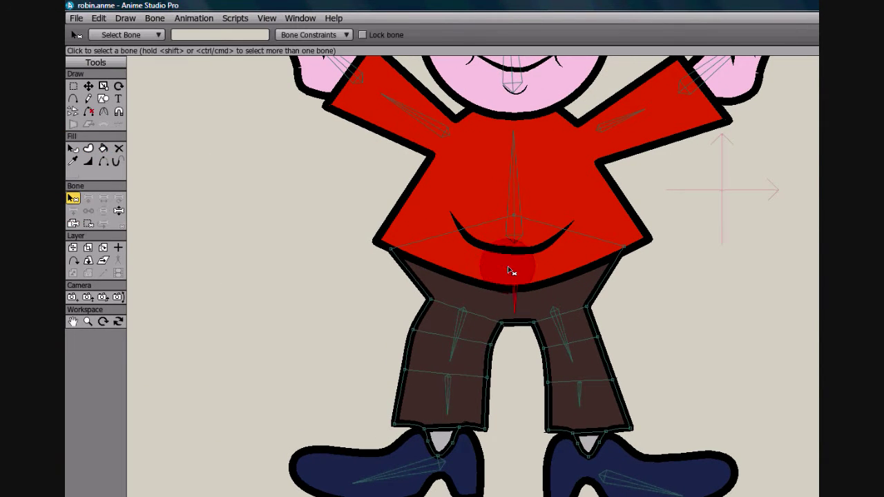
pyautogui.click(86, 223)
pyautogui.moveTo(347, 199); pyautogui.dragTo(674, 337)
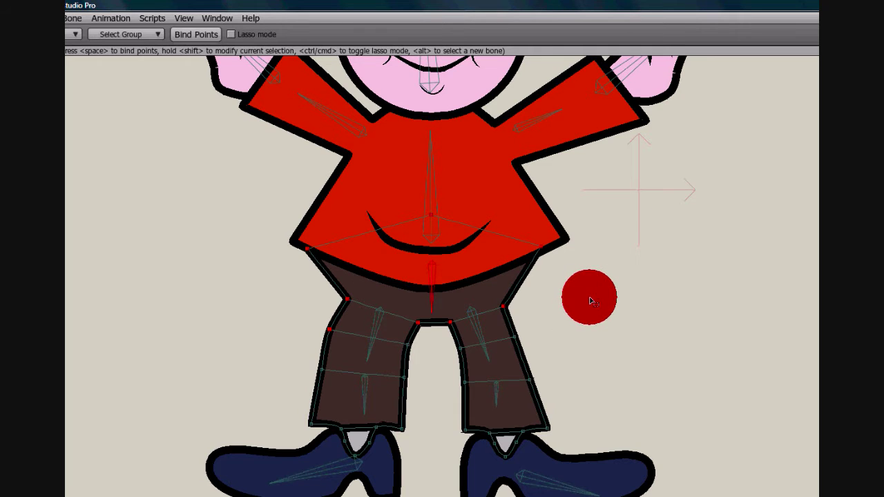
pyautogui.keyDown('shift'); pyautogui.click(329, 331); pyautogui.keyUp('shift')
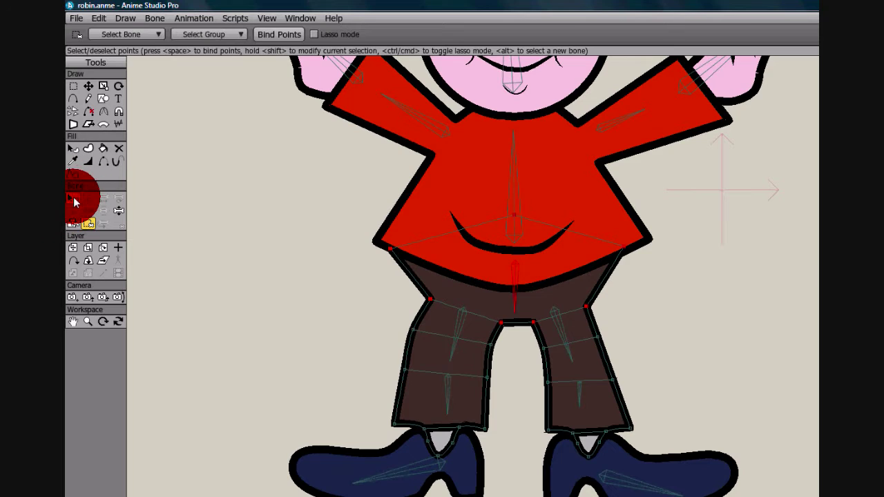
# Bind the two mid-thigh points of the left trouser leg to that leg's thigh bone.
pyautogui.click(74, 199)
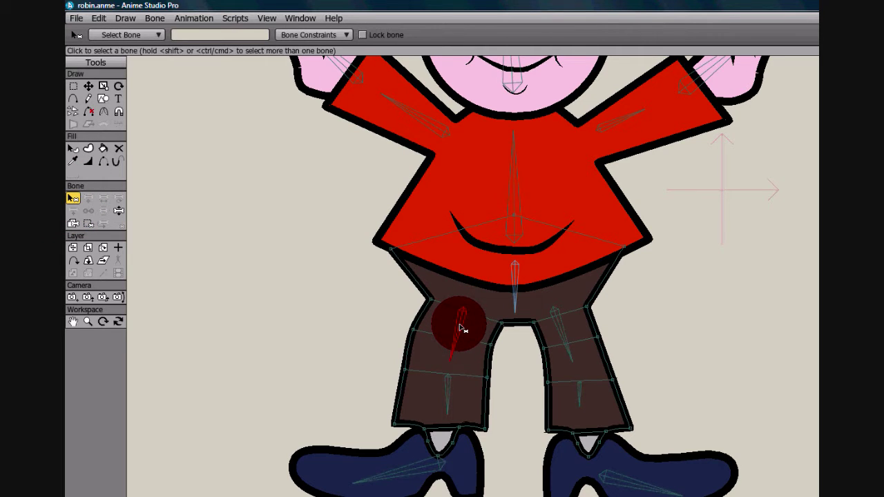
pyautogui.click(88, 223)
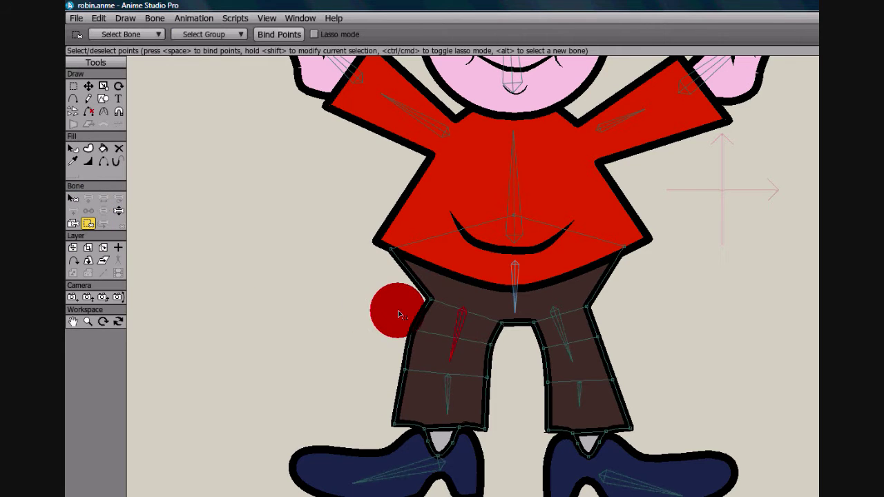
pyautogui.moveTo(397, 318); pyautogui.dragTo(492, 356)
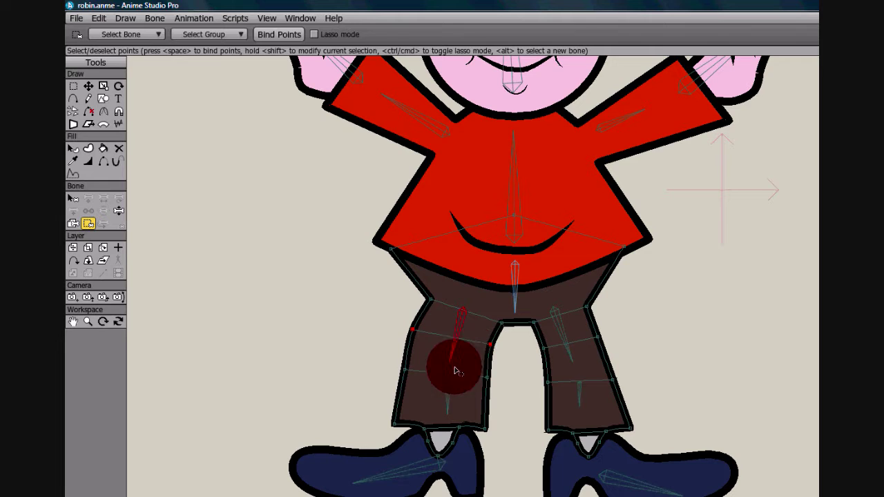
# Bind the knee, hem and sock points of the left trouser leg to that leg's shin bone.
pyautogui.click(73, 198)
pyautogui.click(448, 385)
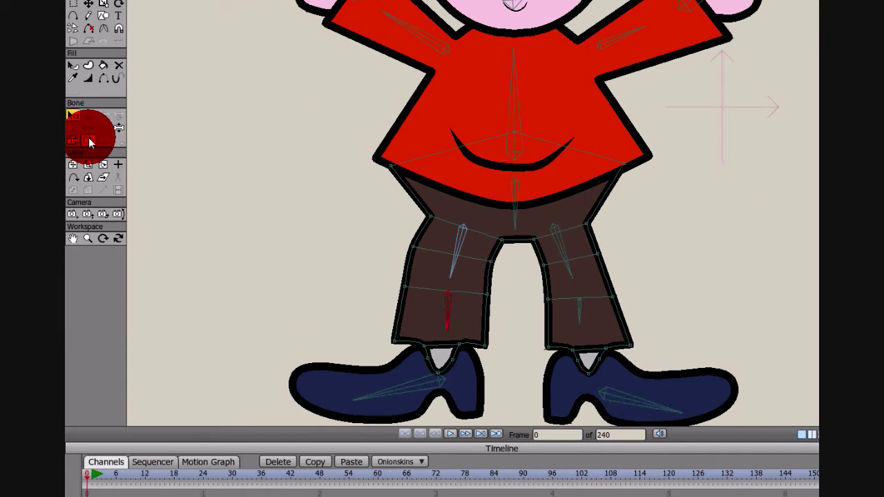
pyautogui.click(89, 139)
pyautogui.moveTo(370, 274); pyautogui.dragTo(519, 390)
pyautogui.moveTo(519, 335); pyautogui.dragTo(519, 334)
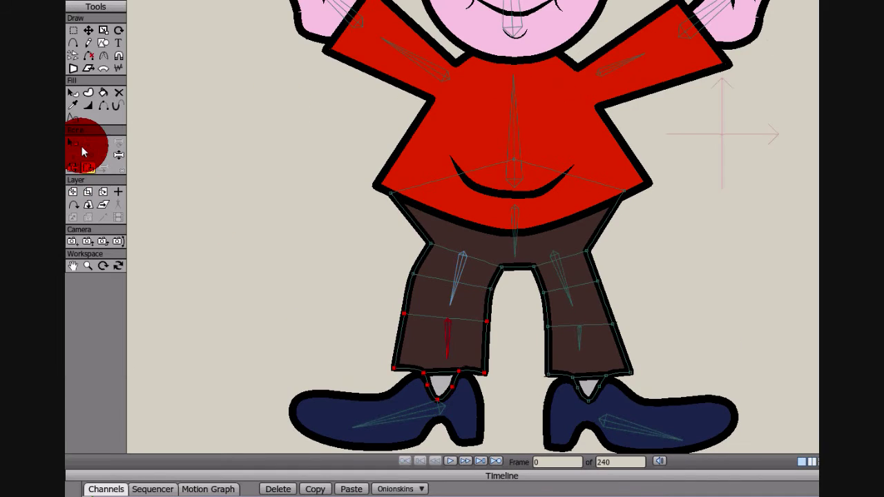
# Bind the two mid-thigh points of the right trouser leg to that leg's thigh bone.
pyautogui.click(77, 144)
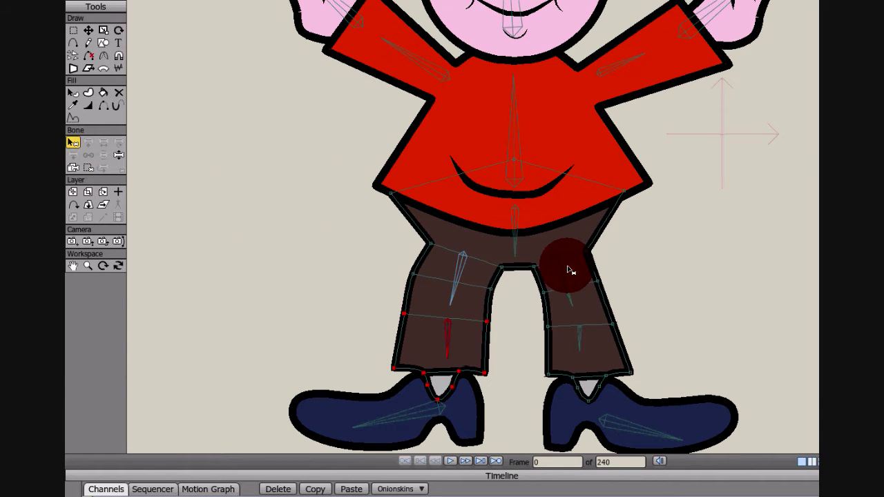
pyautogui.click(88, 168)
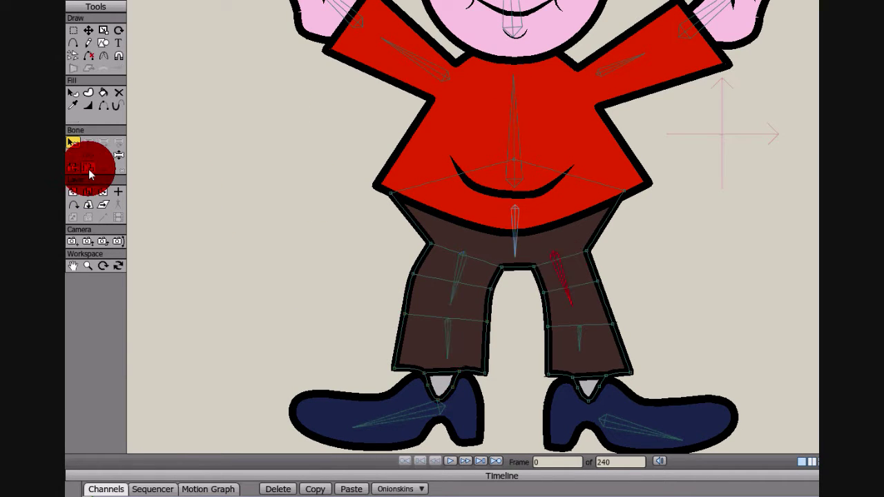
pyautogui.click(544, 260)
pyautogui.moveTo(536, 281); pyautogui.dragTo(623, 302)
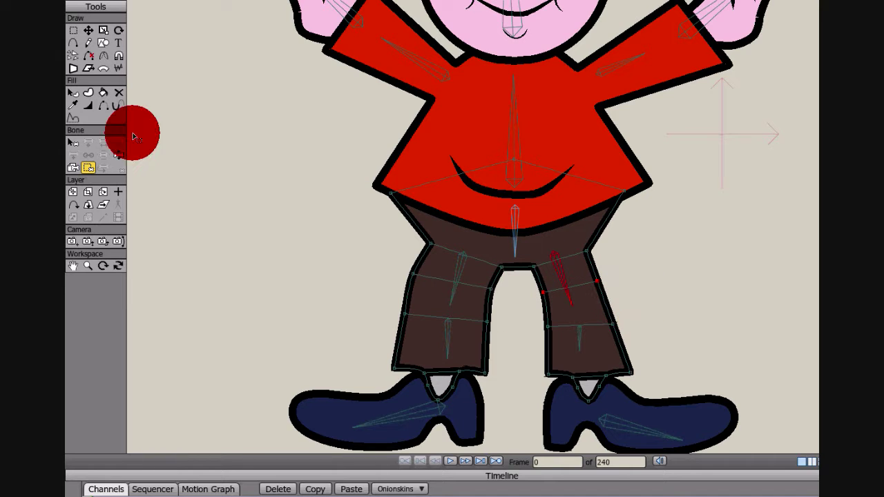
# Bind the knee, hem and sock points of the right trouser leg to that leg's shin bone.
pyautogui.click(73, 143)
pyautogui.click(580, 338)
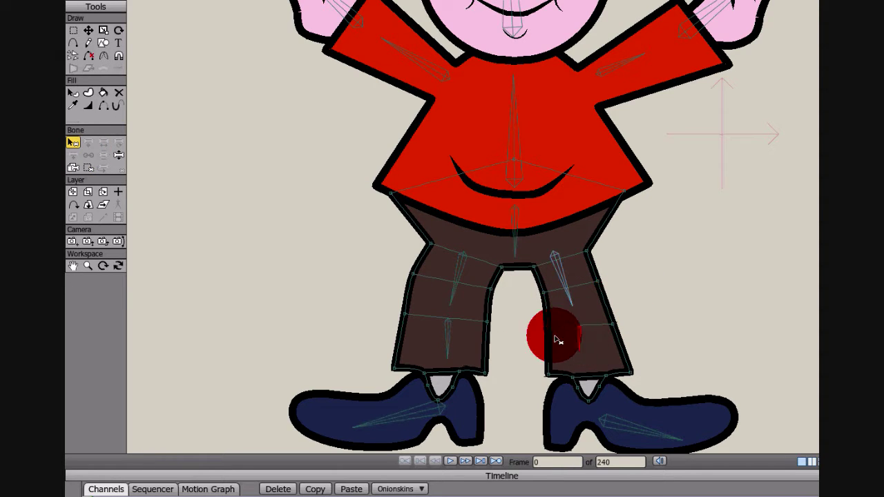
pyautogui.click(87, 169)
pyautogui.moveTo(536, 311); pyautogui.dragTo(684, 423)
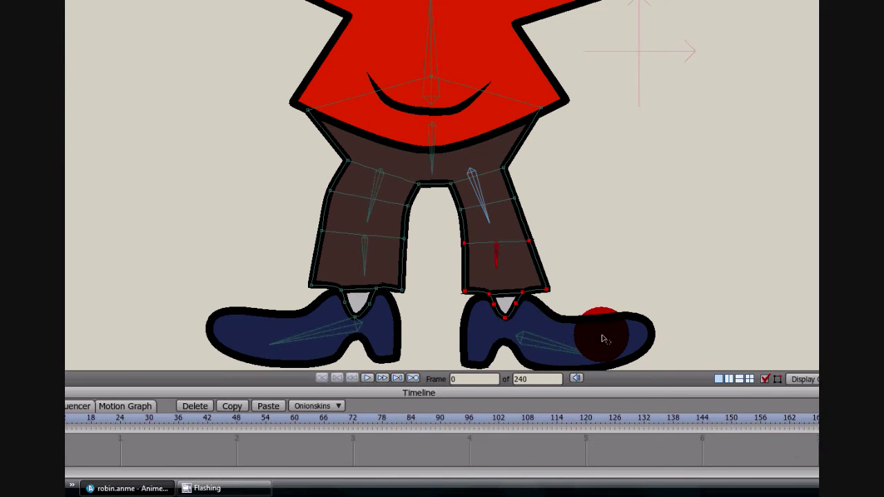
# Test the leg rigging by swinging the bones of both legs with Manipulate Bones.
pyautogui.click(138, 153)
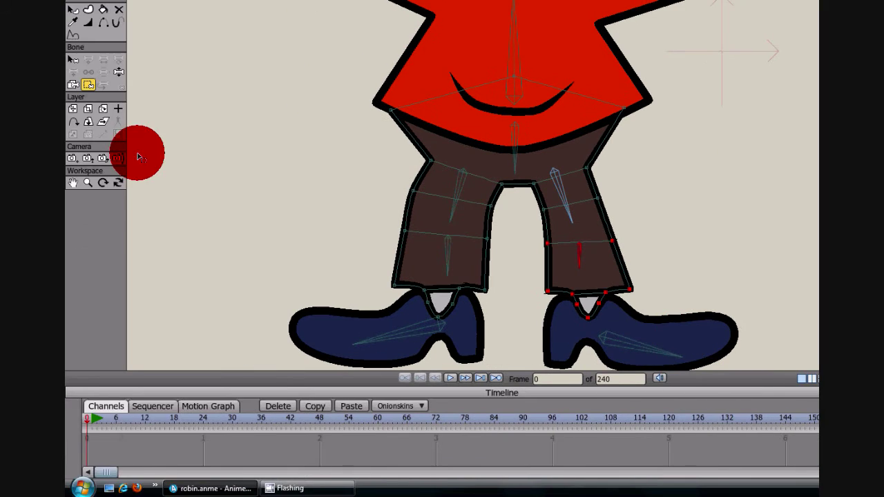
pyautogui.moveTo(434, 274); pyautogui.dragTo(440, 293)
pyautogui.moveTo(561, 277); pyautogui.dragTo(586, 310)
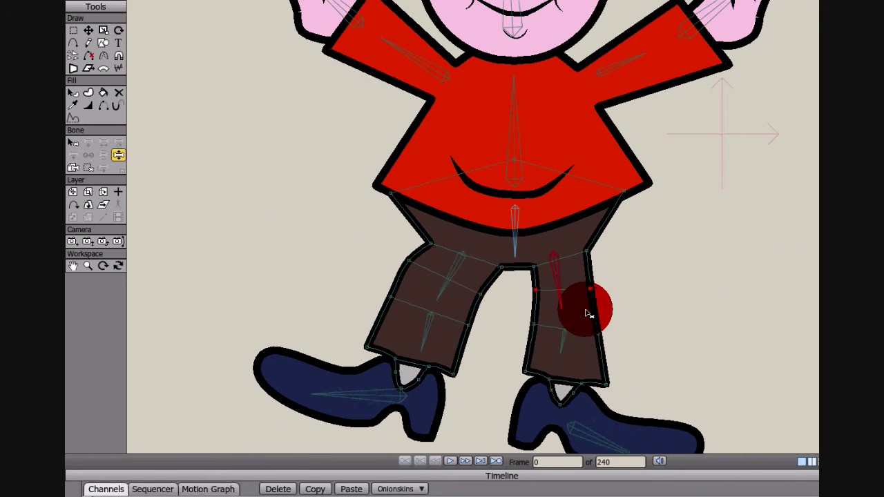
pyautogui.moveTo(559, 341); pyautogui.dragTo(586, 344)
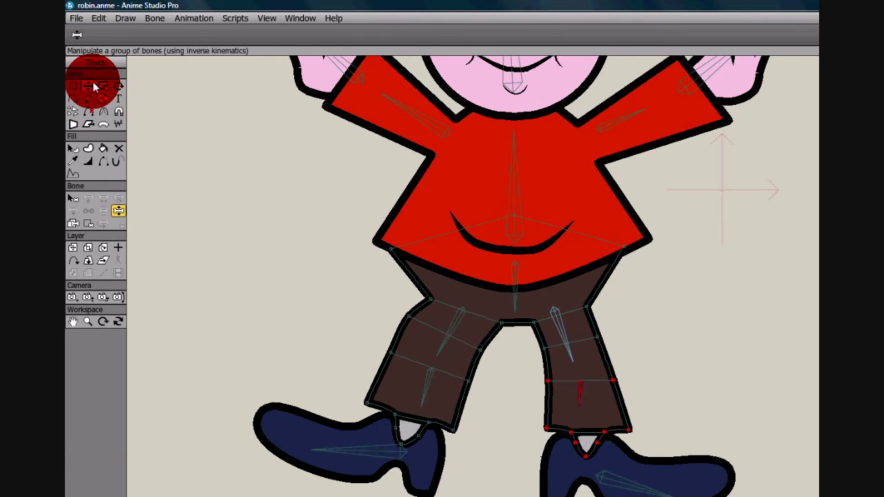
# On bone layer Layer 8, reposition the left leg's bones so the thigh meets the knee, the shin reaches the ankle and the foot bone aligns.
pyautogui.click(95, 86)
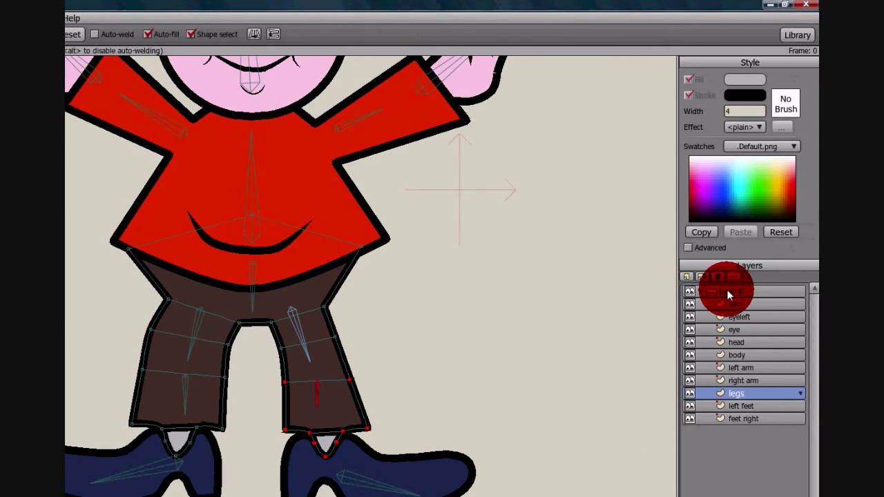
pyautogui.click(726, 292)
pyautogui.click(87, 198)
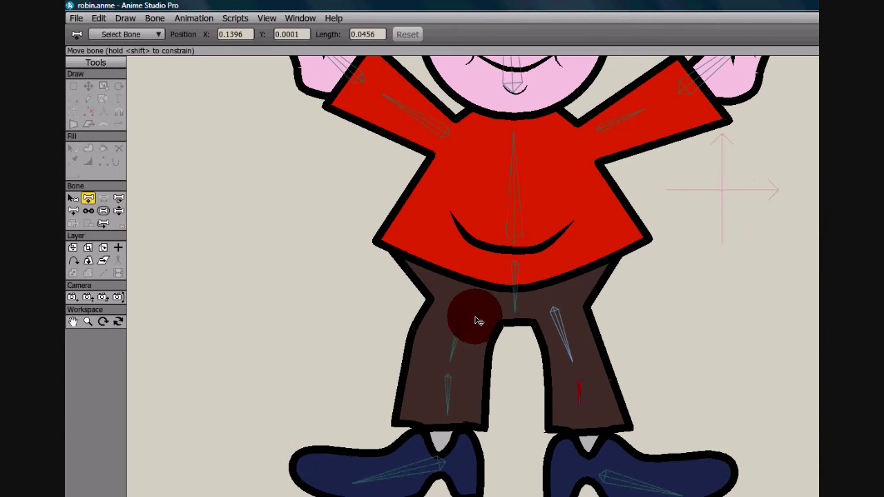
pyautogui.moveTo(466, 319); pyautogui.dragTo(445, 372)
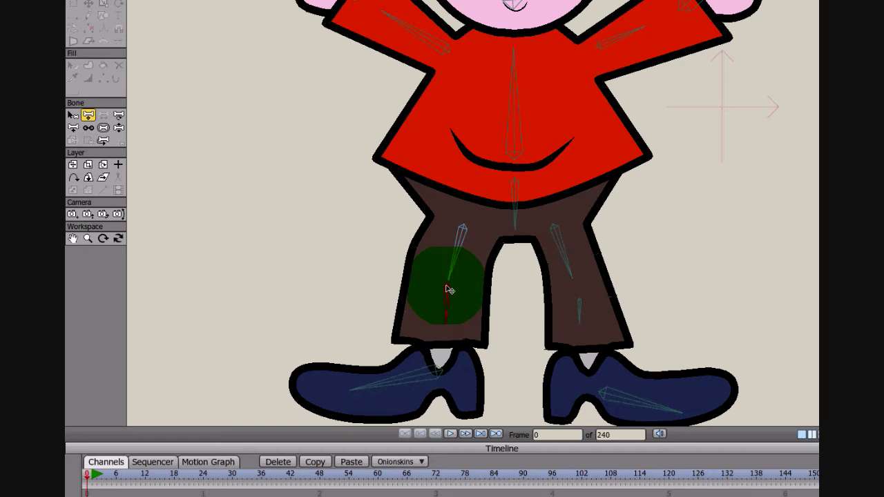
pyautogui.moveTo(449, 288); pyautogui.dragTo(444, 335)
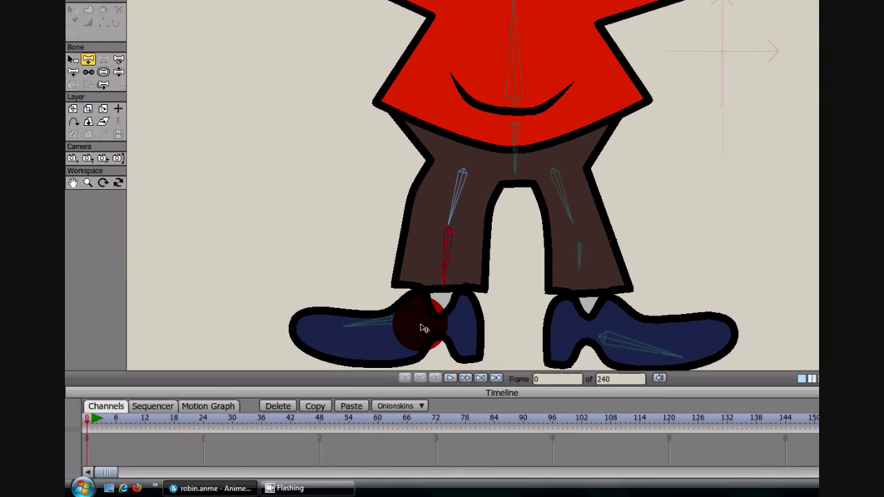
pyautogui.moveTo(430, 371); pyautogui.dragTo(445, 378)
# Extend the right leg's shin bone from the thigh bone's tip to the ankle and realign the right foot bone.
pyautogui.moveTo(527, 272); pyautogui.dragTo(583, 282)
pyautogui.moveTo(614, 313); pyautogui.dragTo(587, 324)
pyautogui.moveTo(665, 330); pyautogui.dragTo(687, 337)
pyautogui.moveTo(605, 338); pyautogui.dragTo(628, 337)
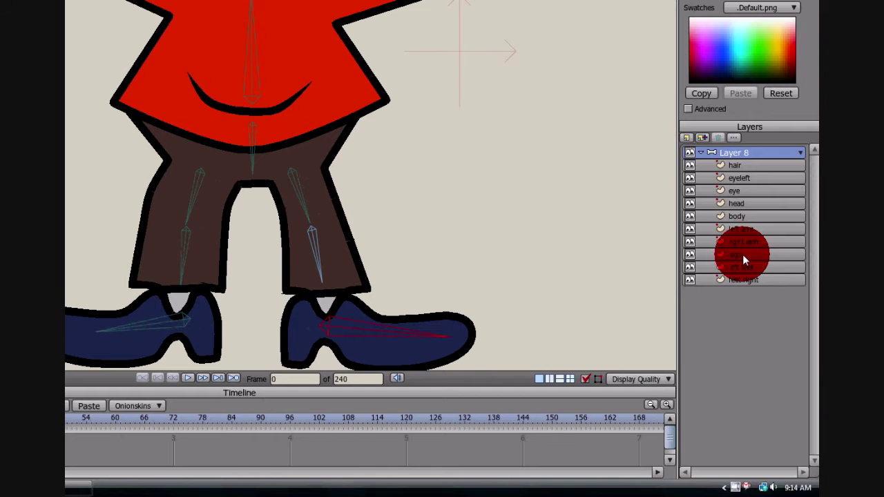
# Select the legs layer and bend the left leg with Manipulate Bones to check how the trousers deform.
pyautogui.click(743, 253)
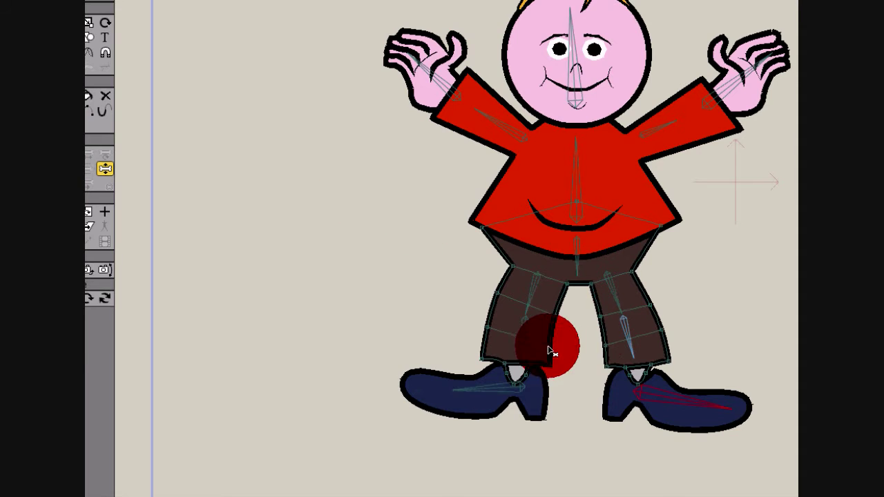
pyautogui.scroll(2, 552, 341)
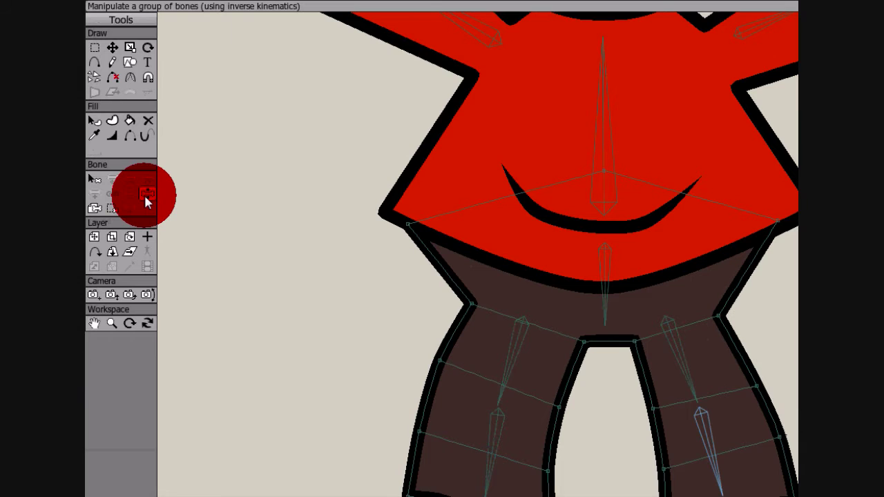
pyautogui.click(147, 195)
pyautogui.click(504, 454)
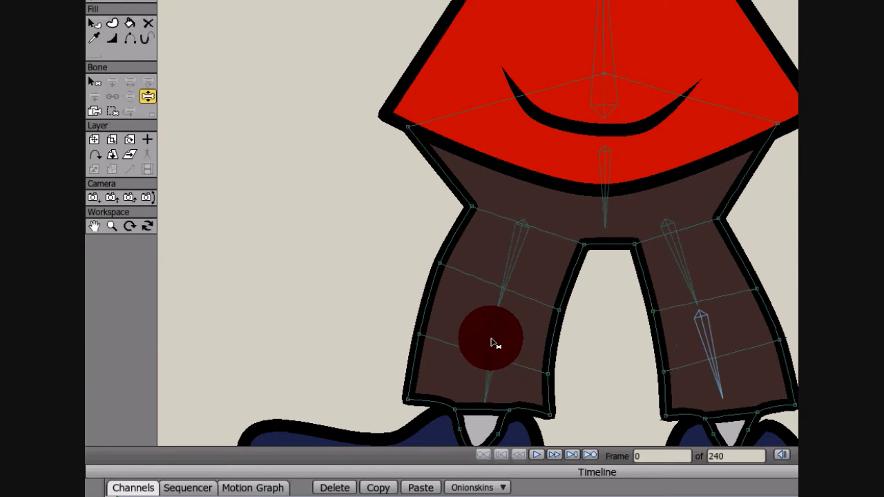
pyautogui.moveTo(495, 343); pyautogui.dragTo(432, 301)
pyautogui.rightClick(642, 338)
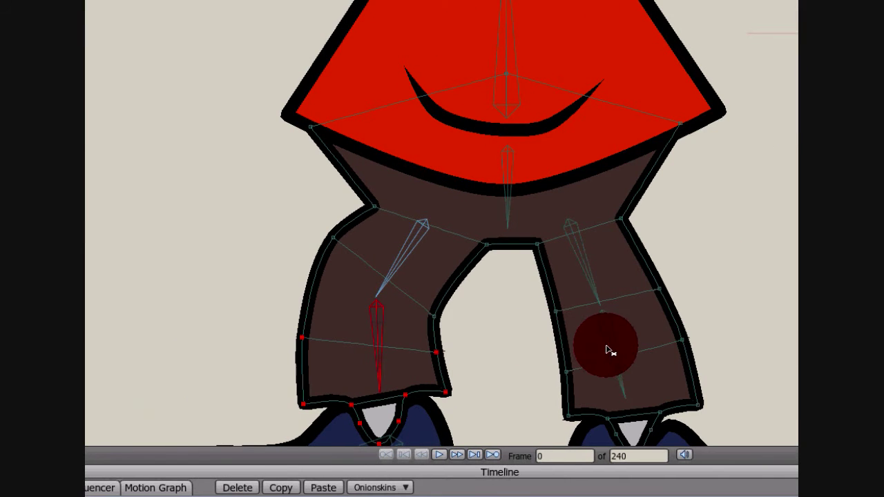
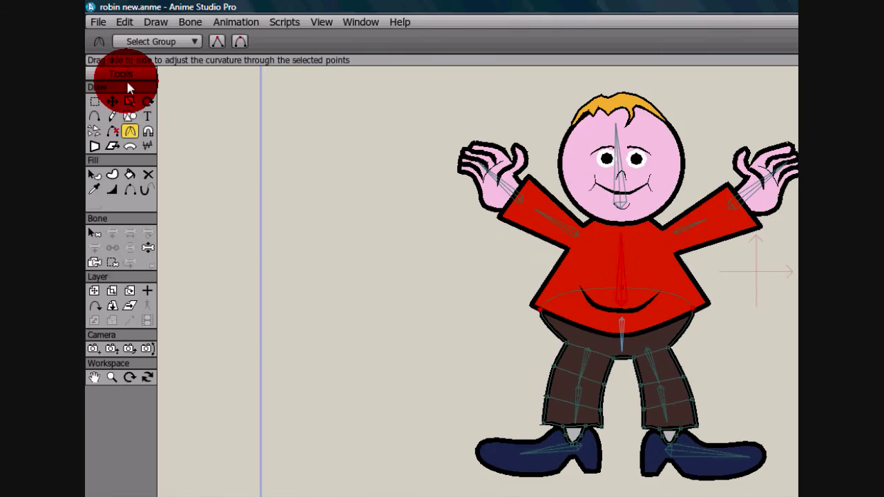
# Raise the trousers' top centre point and shift both outer waist points slightly up and inward beneath the shirt.
pyautogui.click(111, 101)
pyautogui.moveTo(621, 287); pyautogui.dragTo(622, 272)
pyautogui.moveTo(531, 274); pyautogui.dragTo(449, 315)
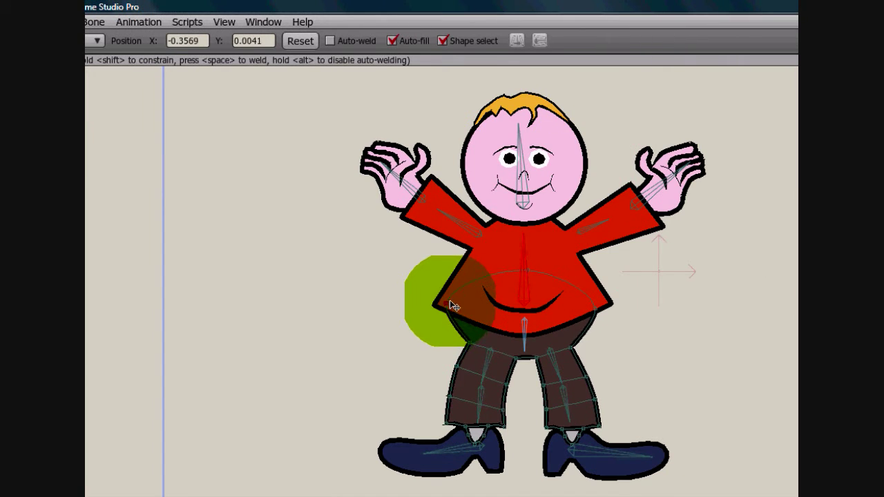
pyautogui.moveTo(455, 306); pyautogui.dragTo(592, 303)
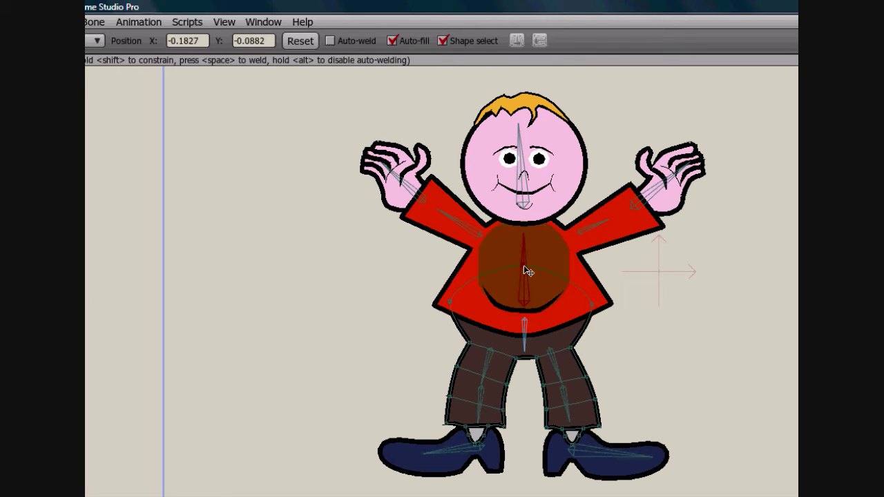
# Select both outer waist points of the trousers and adjust the curvature through them to round the waist.
pyautogui.click(95, 103)
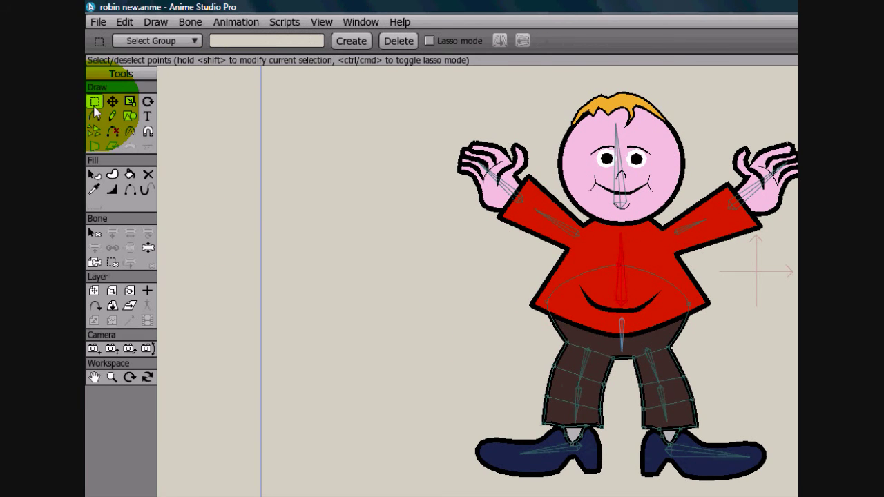
pyautogui.moveTo(533, 292); pyautogui.dragTo(725, 337)
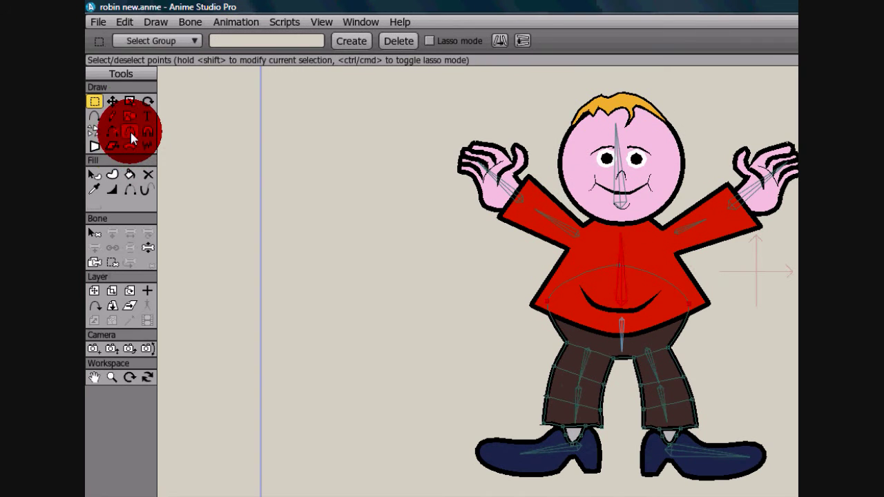
pyautogui.click(130, 131)
pyautogui.click(459, 327)
pyautogui.moveTo(552, 323); pyautogui.dragTo(631, 322)
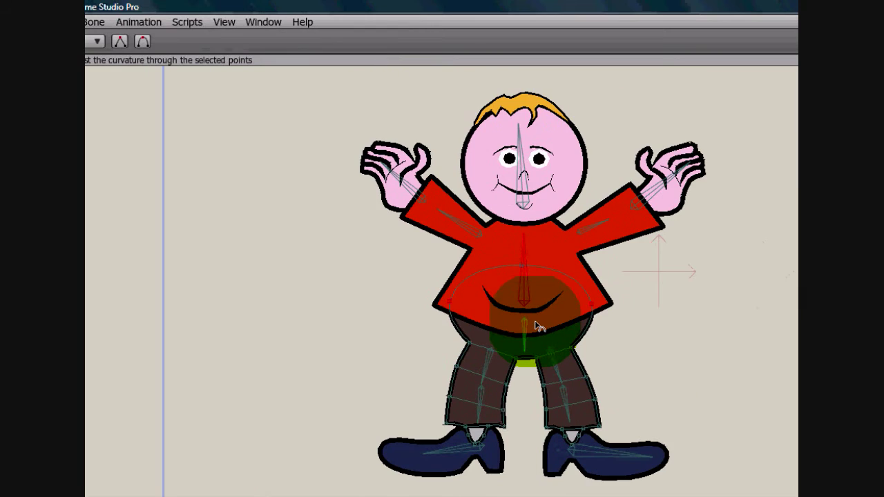
pyautogui.moveTo(547, 321); pyautogui.dragTo(538, 320)
pyautogui.click(15, 189)
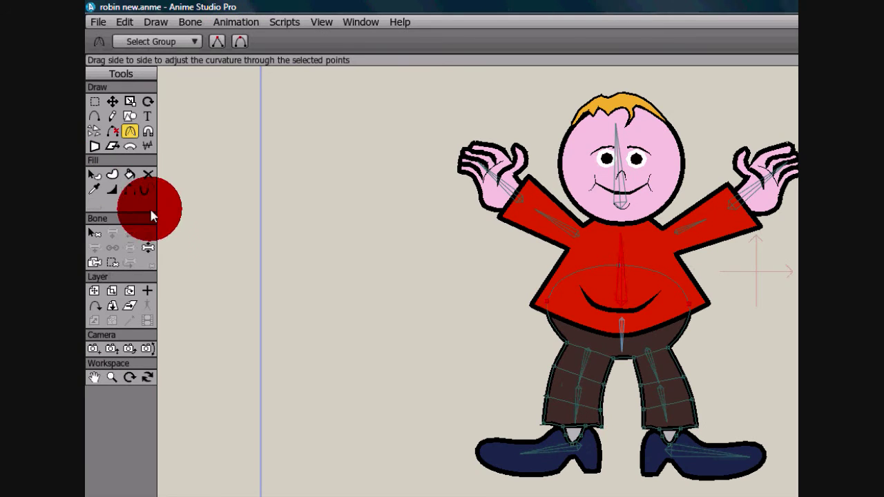
# Tilt the torso bone sideways with Manipulate Bones to check how the trousers' waist fits under the shirt.
pyautogui.click(148, 248)
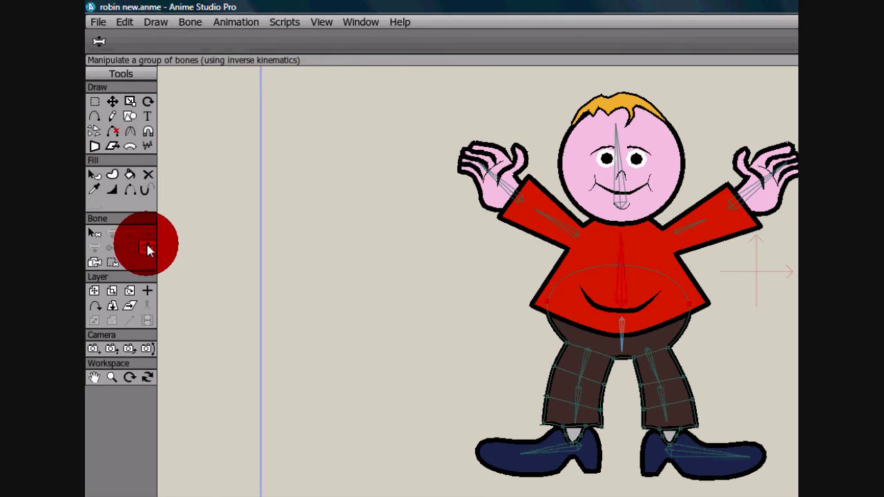
pyautogui.moveTo(624, 256); pyautogui.dragTo(652, 263)
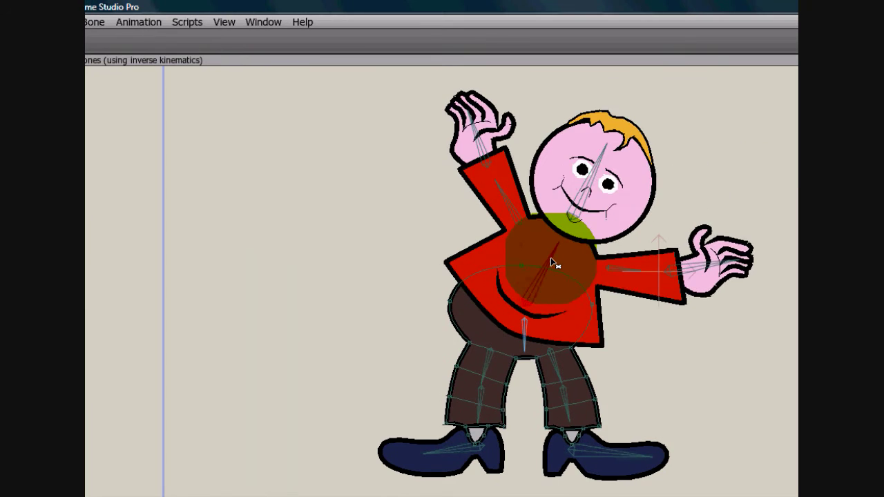
pyautogui.moveTo(554, 263)
pyautogui.mouseDown()
pyautogui.moveTo(507, 251)
pyautogui.moveTo(553, 264)
pyautogui.moveTo(483, 257)
pyautogui.moveTo(550, 270)
pyautogui.mouseUp()
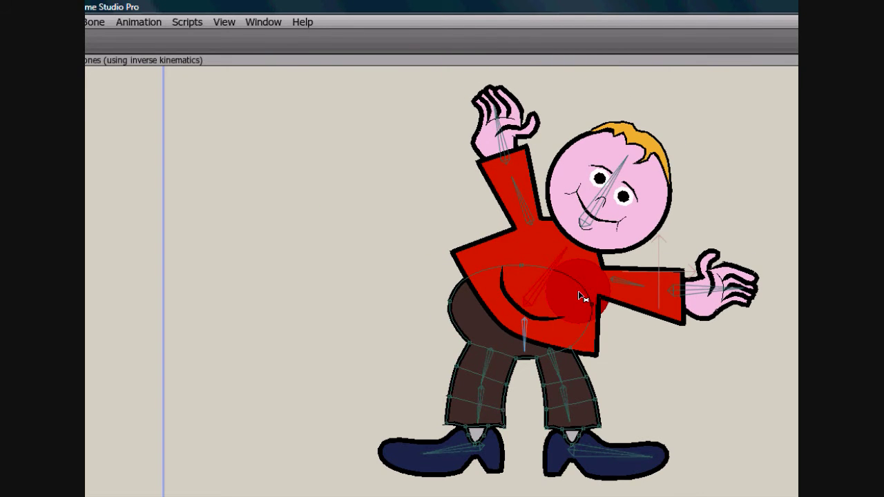
# Render a preview of the tilted pose, and move both outer waist points of the trousers further up and inward beneath the shirt.
pyautogui.hotkey('ctrl', 'r')
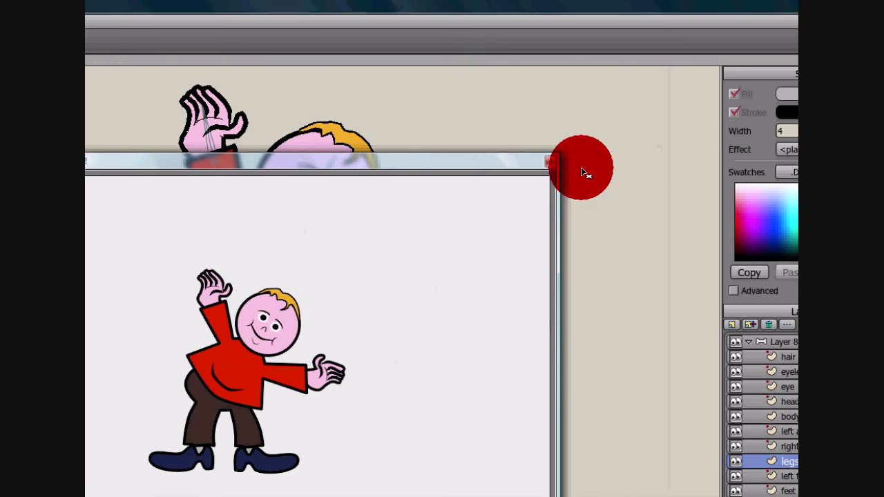
pyautogui.click(551, 161)
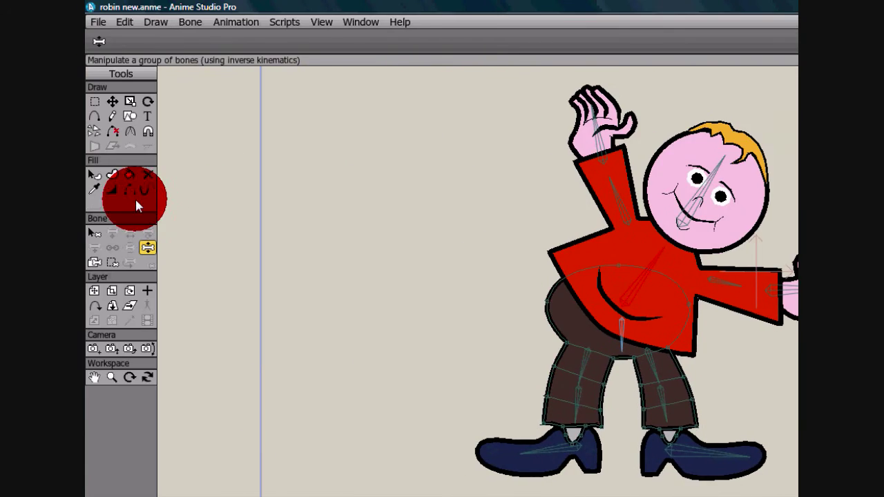
pyautogui.click(112, 102)
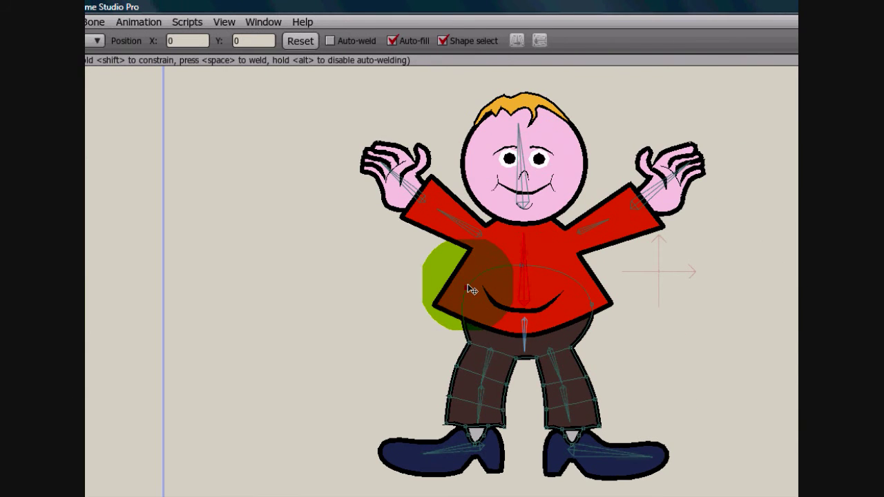
pyautogui.moveTo(592, 303); pyautogui.dragTo(580, 291)
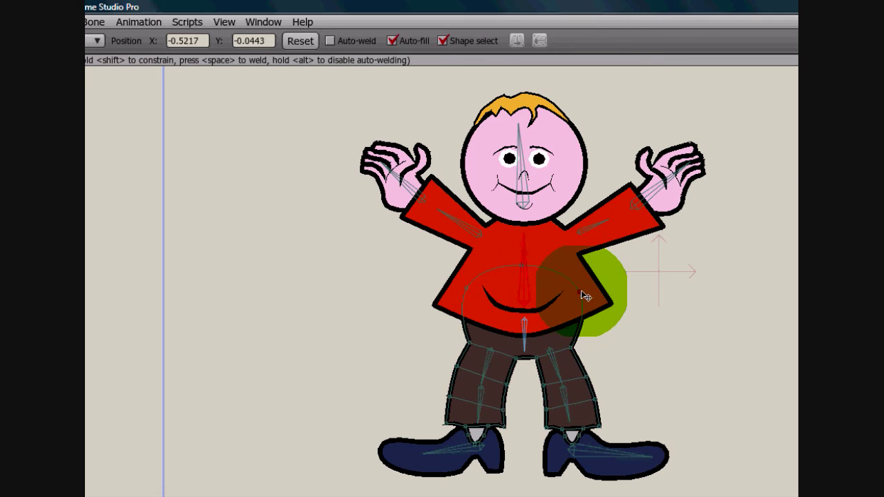
# Tilt the torso bone sideways with Manipulate Bones and render a preview to check the reshaped waist.
pyautogui.click(149, 247)
pyautogui.moveTo(604, 263); pyautogui.dragTo(657, 263)
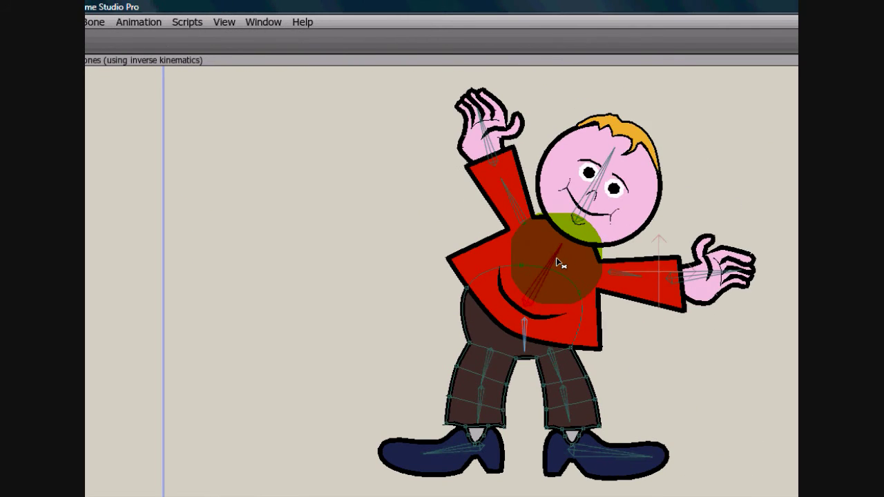
pyautogui.moveTo(559, 262); pyautogui.dragTo(562, 263)
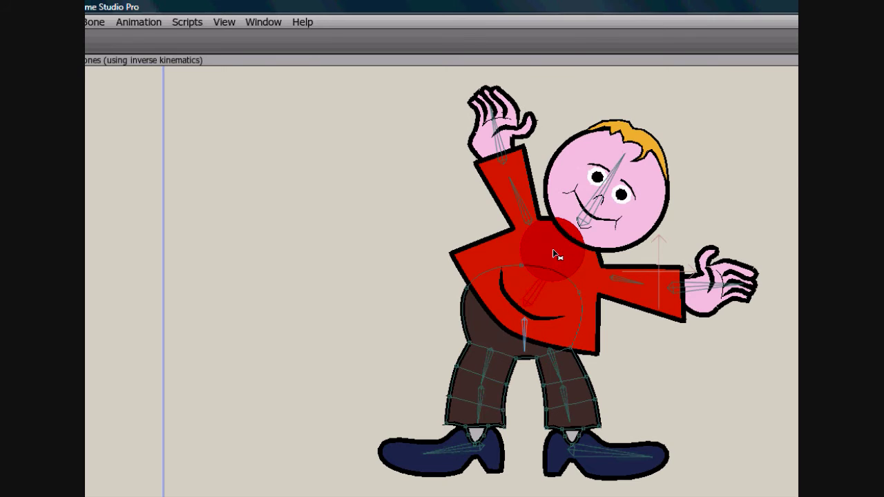
pyautogui.hotkey('ctrl', 'r')
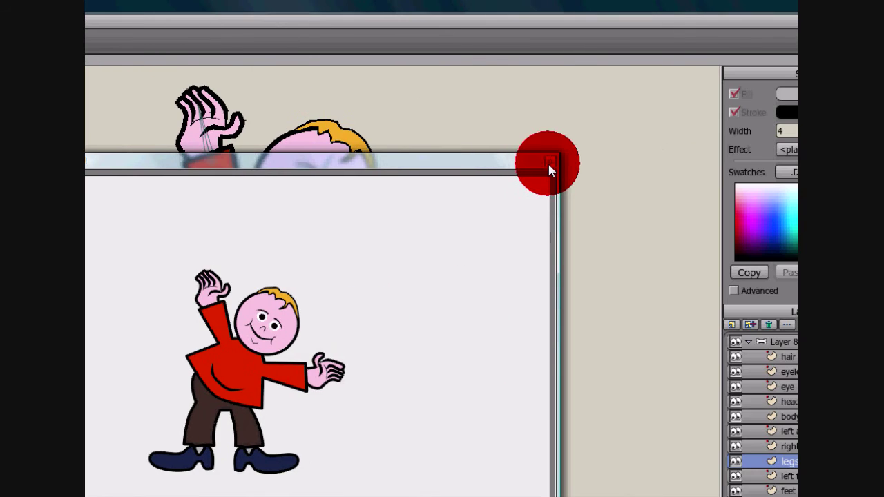
pyautogui.click(646, 162)
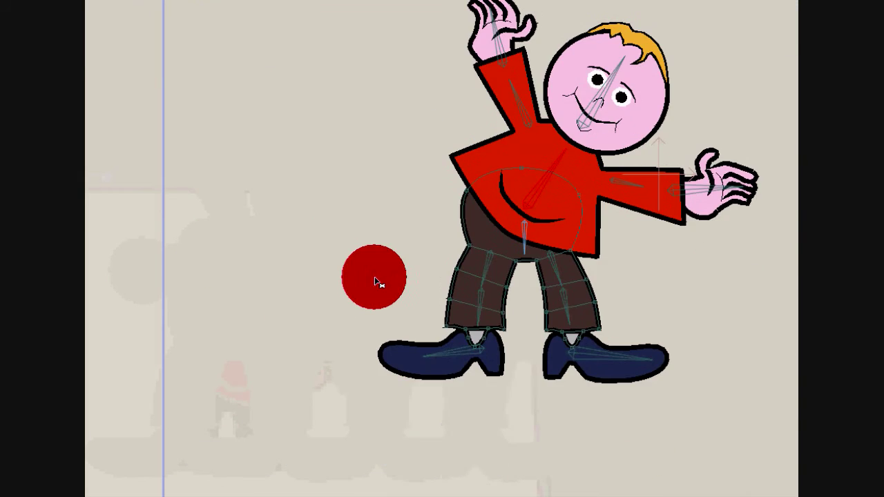
# Rotate the left foot bone downward to check how the shoe and sock meet the trouser leg.
pyautogui.scroll(3, 382, 277)
pyautogui.moveTo(453, 314); pyautogui.dragTo(433, 168)
pyautogui.moveTo(373, 298); pyautogui.dragTo(371, 355)
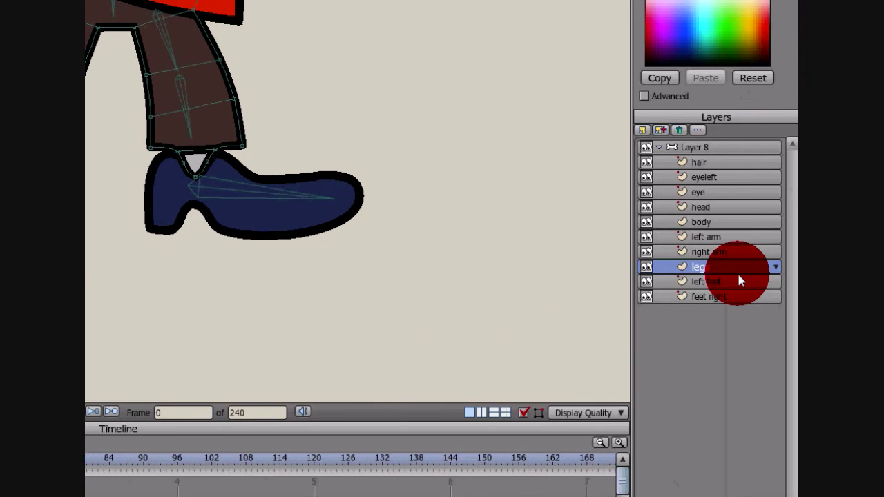
# On the left feet layer, raise the sock's centre point beneath the trouser leg and adjust the neighbouring ankle point.
pyautogui.click(722, 280)
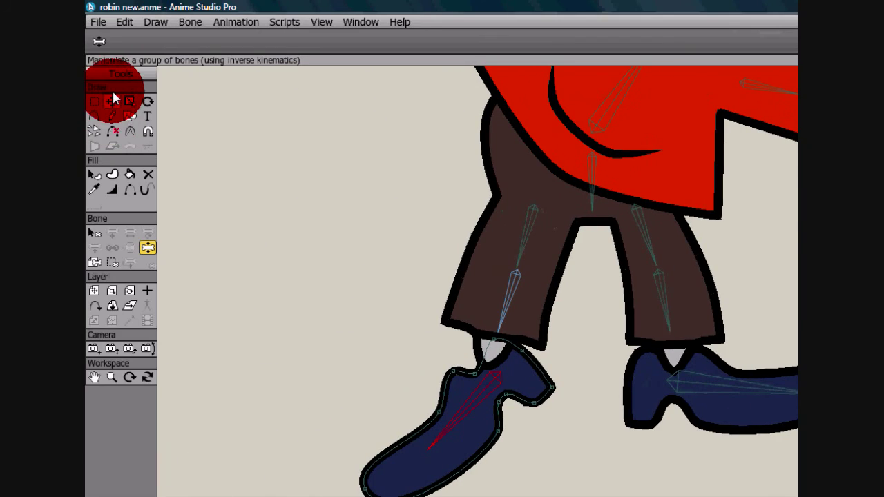
pyautogui.click(113, 101)
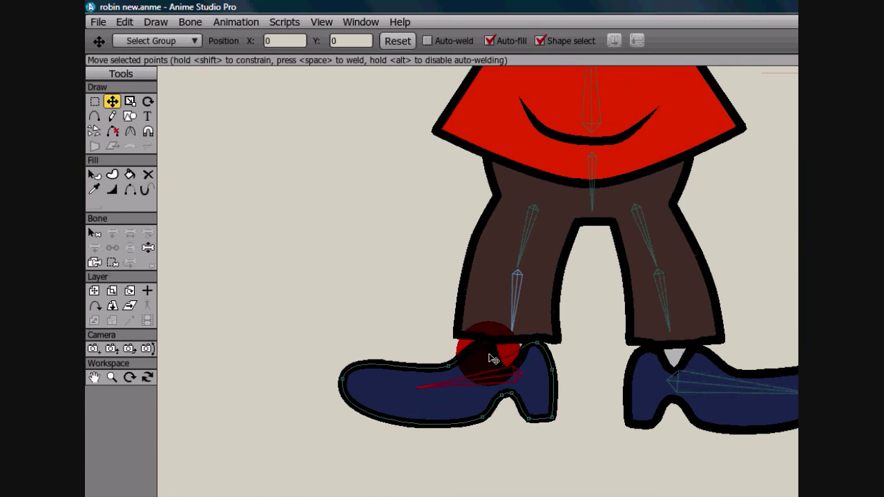
pyautogui.click(504, 362)
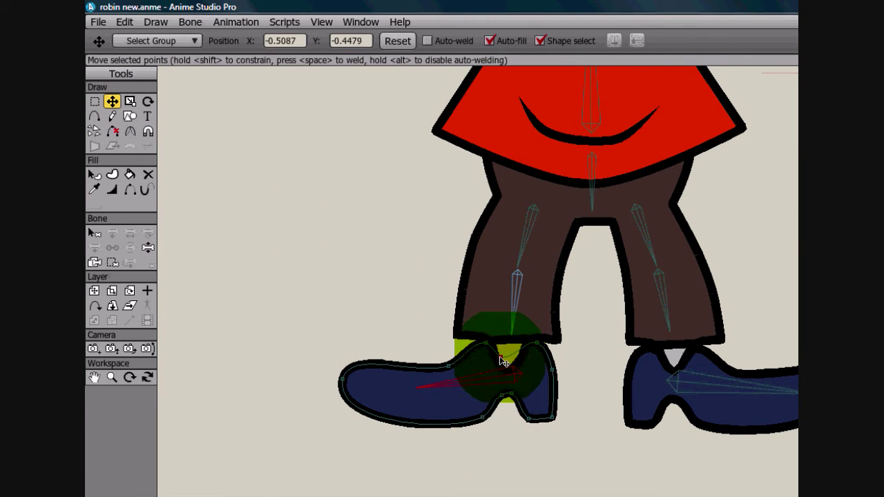
pyautogui.moveTo(508, 327); pyautogui.dragTo(485, 341)
pyautogui.click(508, 327)
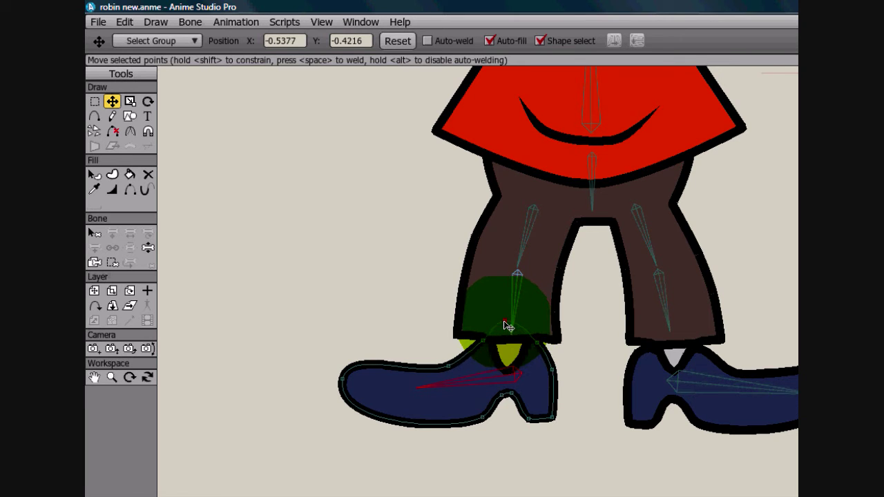
pyautogui.moveTo(503, 317); pyautogui.dragTo(504, 316)
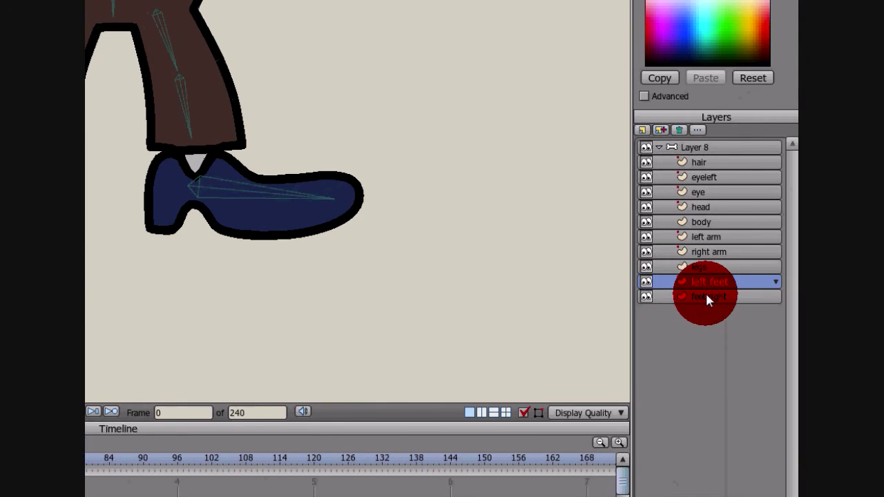
# On the feet right layer, raise the sock's centre point under the trouser leg and shift both neighbouring ankle points slightly upward.
pyautogui.click(706, 296)
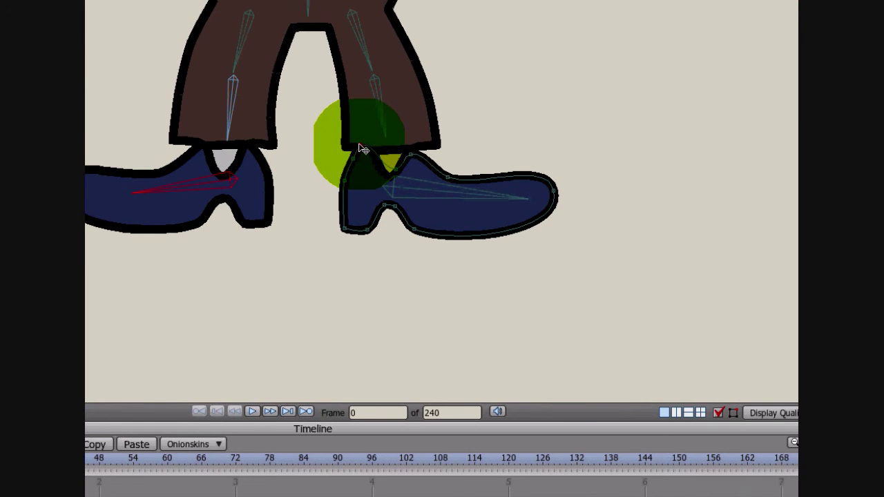
pyautogui.click(385, 159)
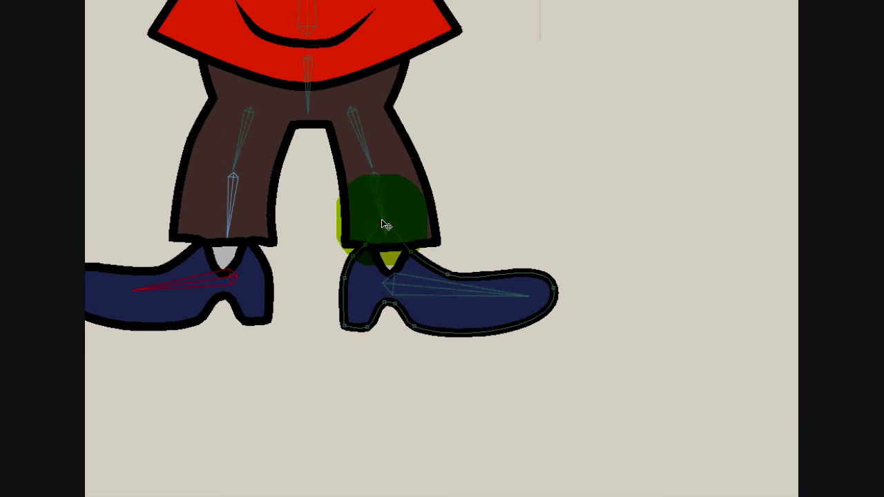
pyautogui.click(365, 145)
pyautogui.click(399, 153)
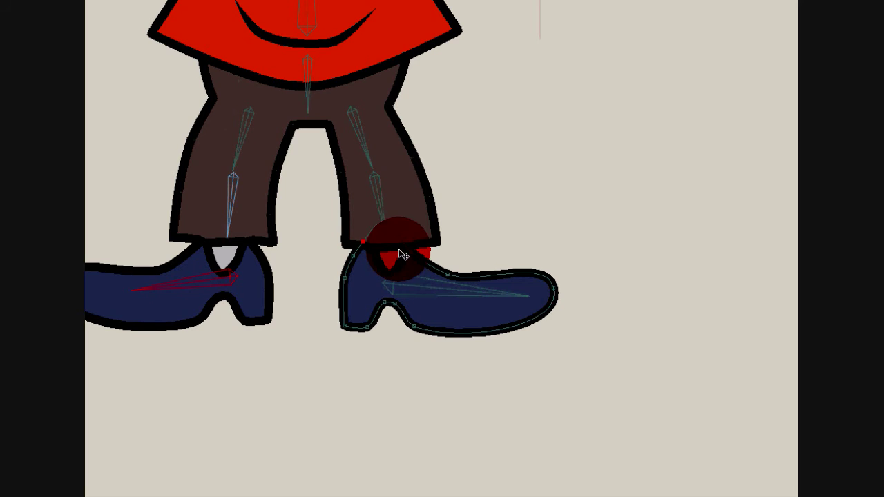
pyautogui.moveTo(404, 255); pyautogui.dragTo(413, 256)
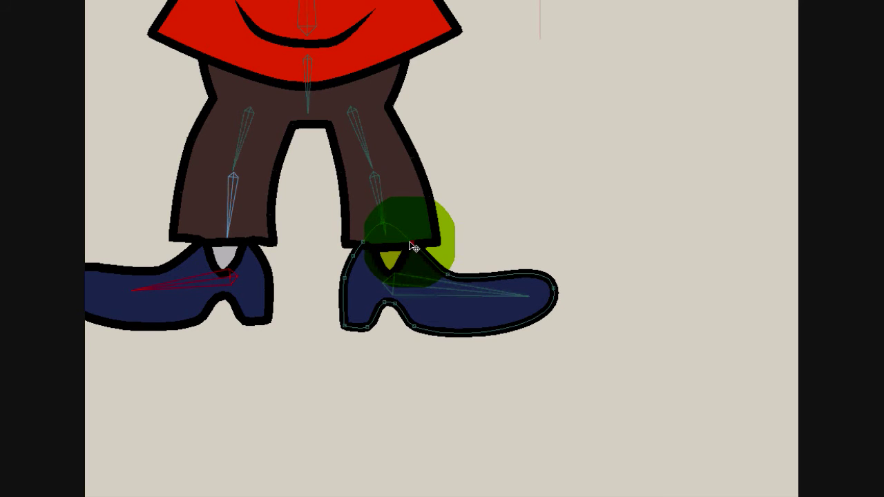
pyautogui.click(404, 252)
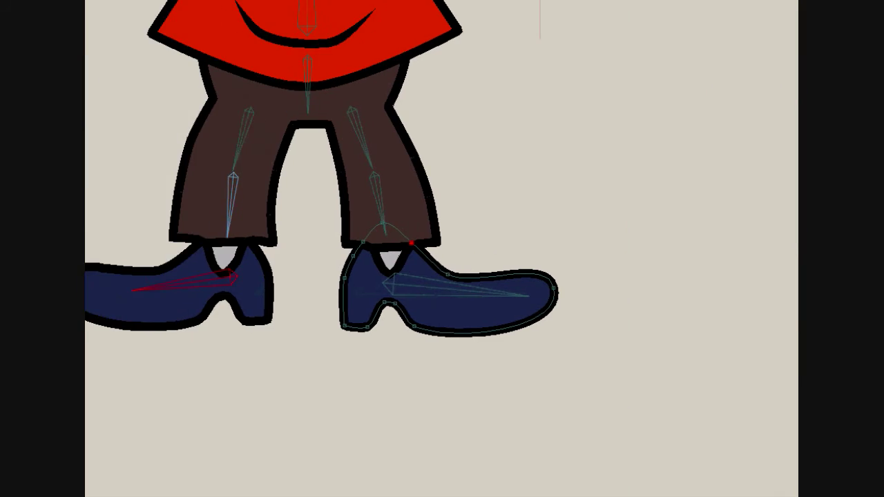
# Rotate both foot bones with Manipulate Bones to check how the reshaped ankles fit under the trousers.
pyautogui.click(146, 150)
pyautogui.moveTo(449, 283); pyautogui.dragTo(455, 306)
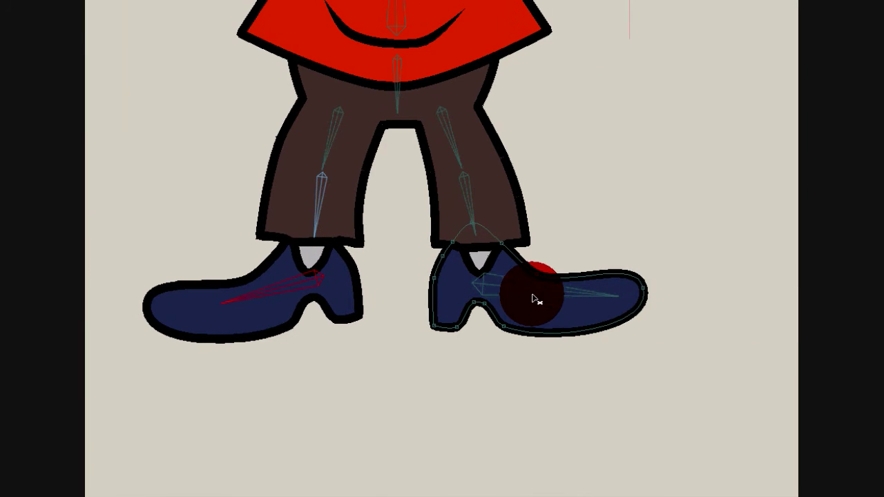
pyautogui.moveTo(528, 292)
pyautogui.mouseDown()
pyautogui.moveTo(533, 306)
pyautogui.moveTo(524, 281)
pyautogui.moveTo(527, 289)
pyautogui.mouseUp()
# Select the bone layer Layer 8 and set its origin at ground level midway between the character's feet.
pyautogui.scroll(-2, 435, 258)
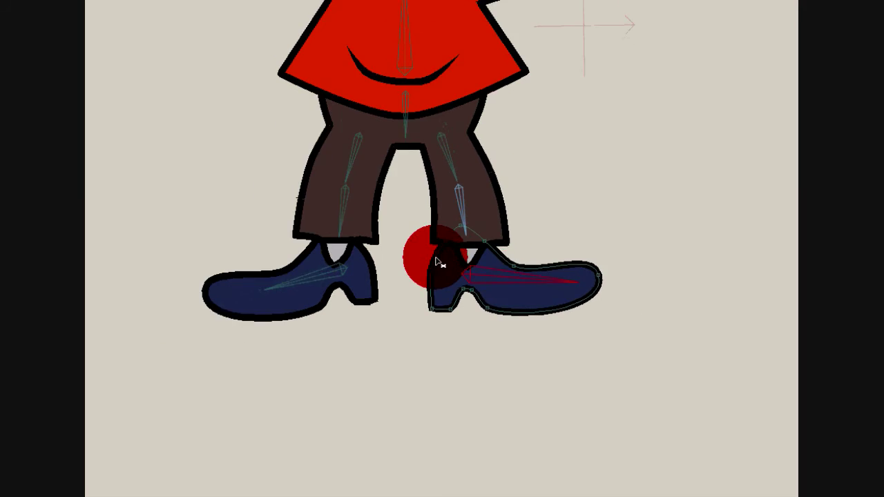
pyautogui.moveTo(437, 262); pyautogui.dragTo(384, 147)
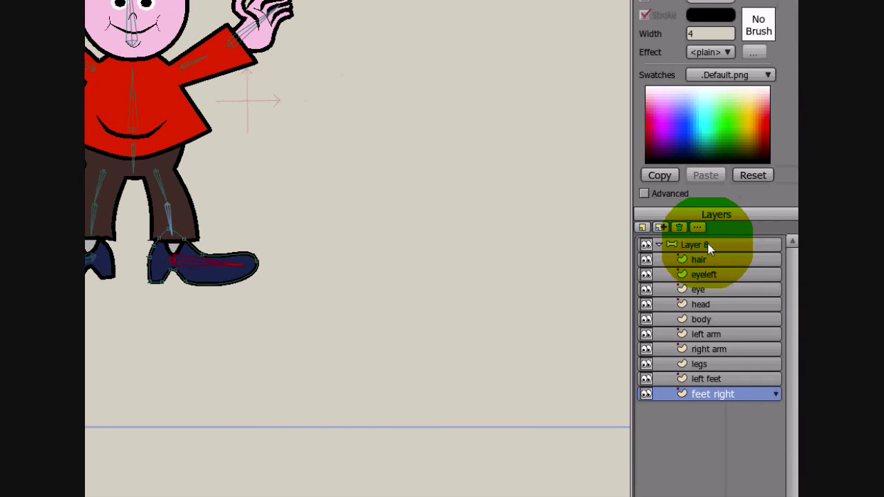
pyautogui.click(707, 246)
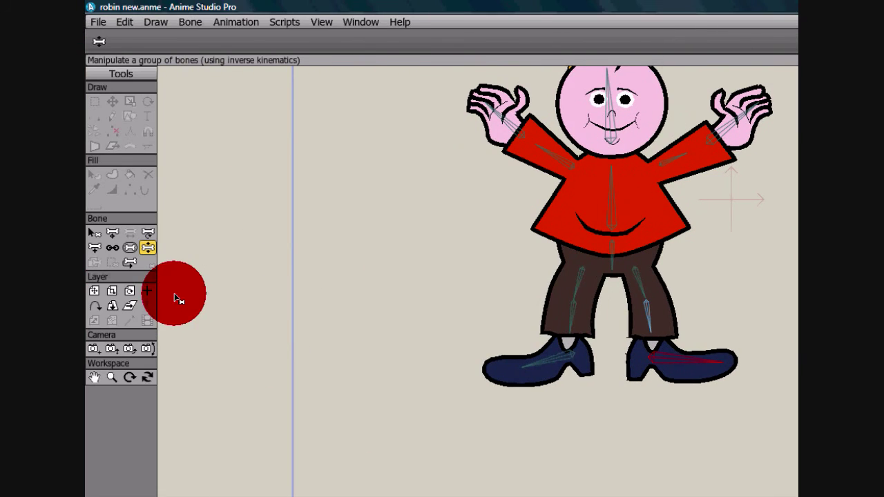
pyautogui.click(146, 296)
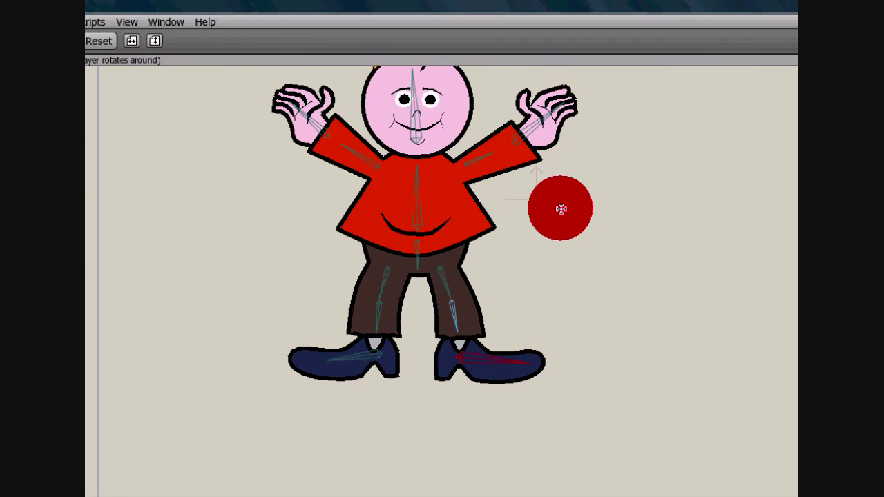
pyautogui.moveTo(533, 198); pyautogui.dragTo(416, 279)
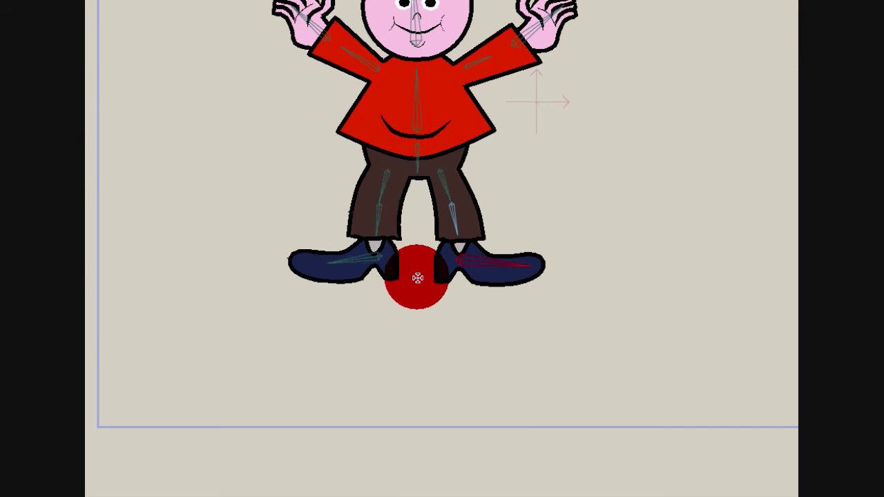
pyautogui.click(457, 315)
pyautogui.scroll(-3, 452, 300)
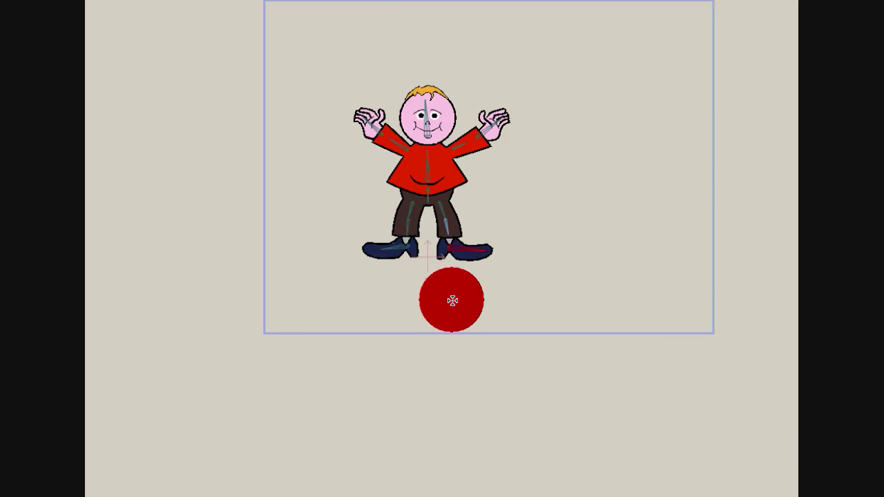
pyautogui.scroll(2, 451, 286)
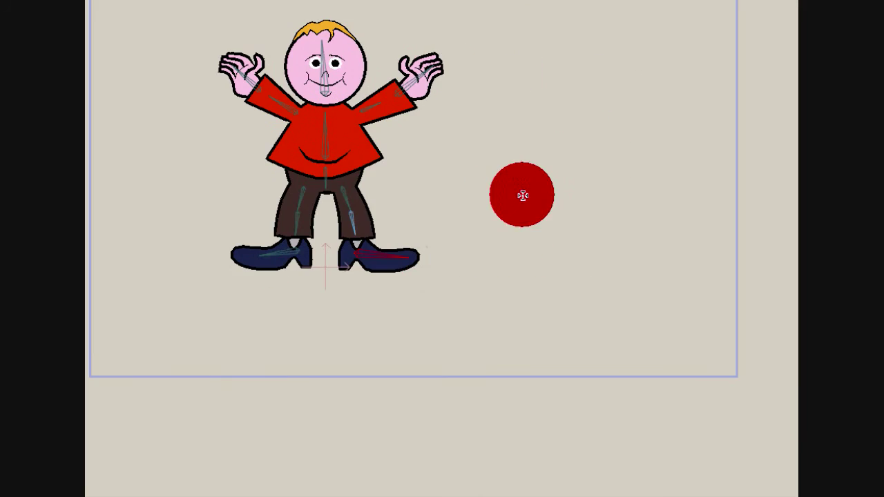